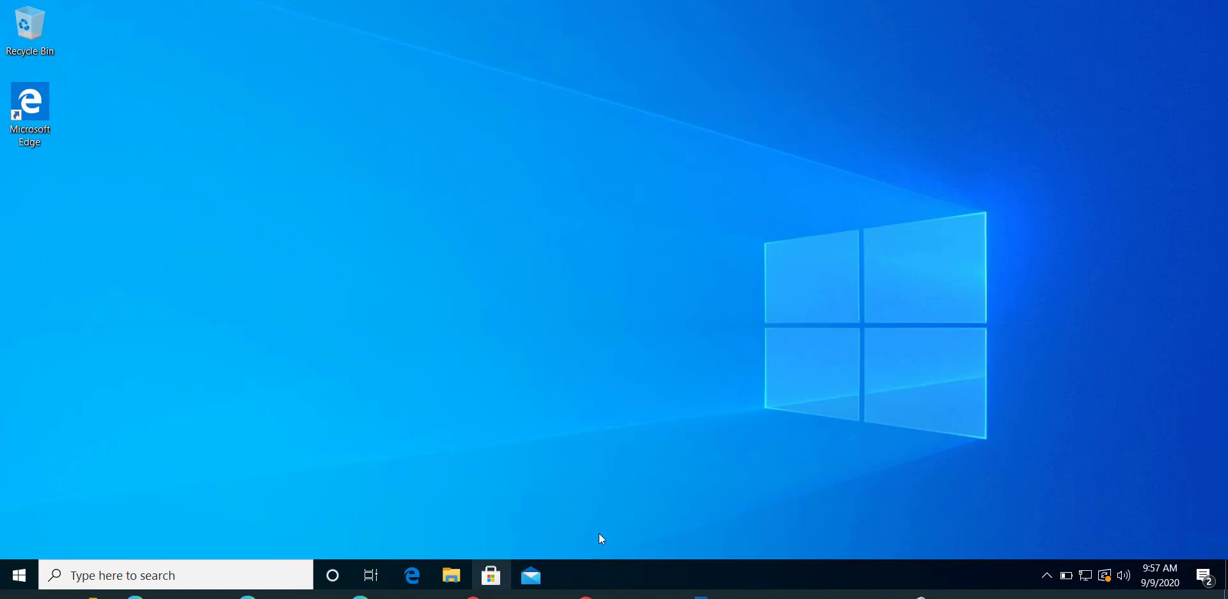
Open Task Manager and show the list of programs that run at startup.
{"action": "right_click", "coordinate": [612, 573]}
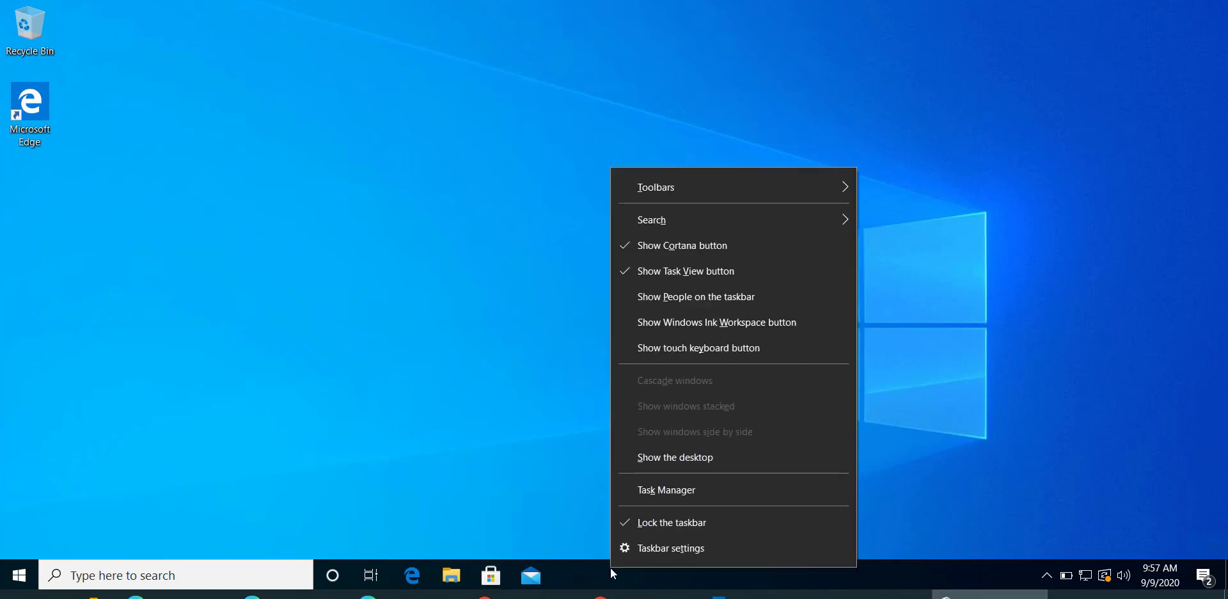
{"action": "left_click", "coordinate": [688, 491]}
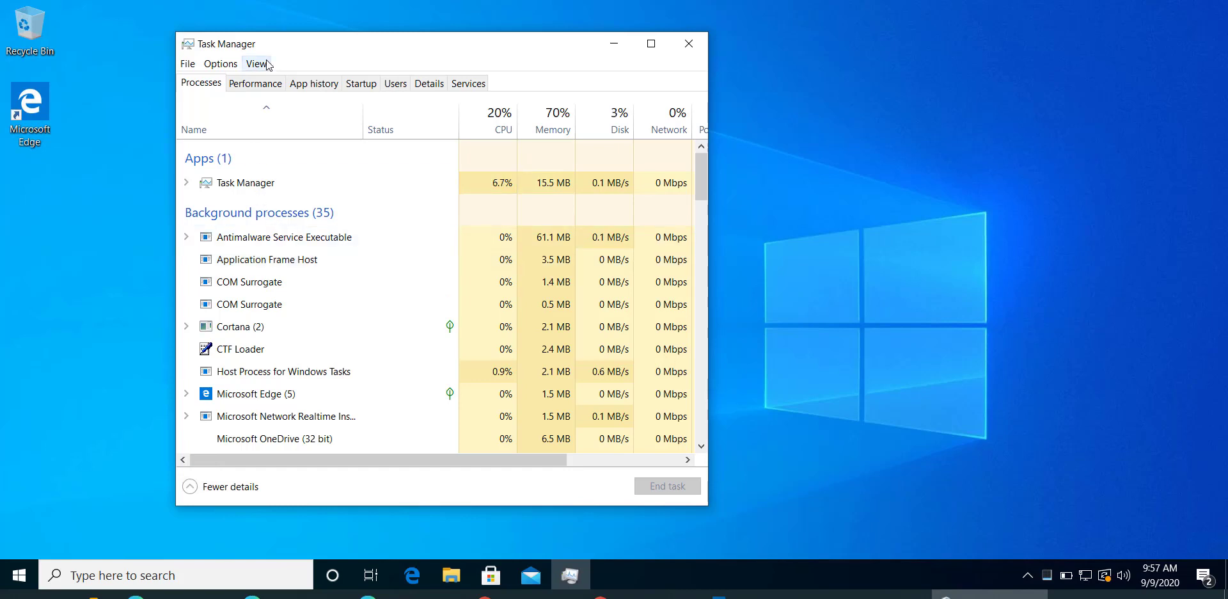
{"action": "left_click", "coordinate": [372, 92]}
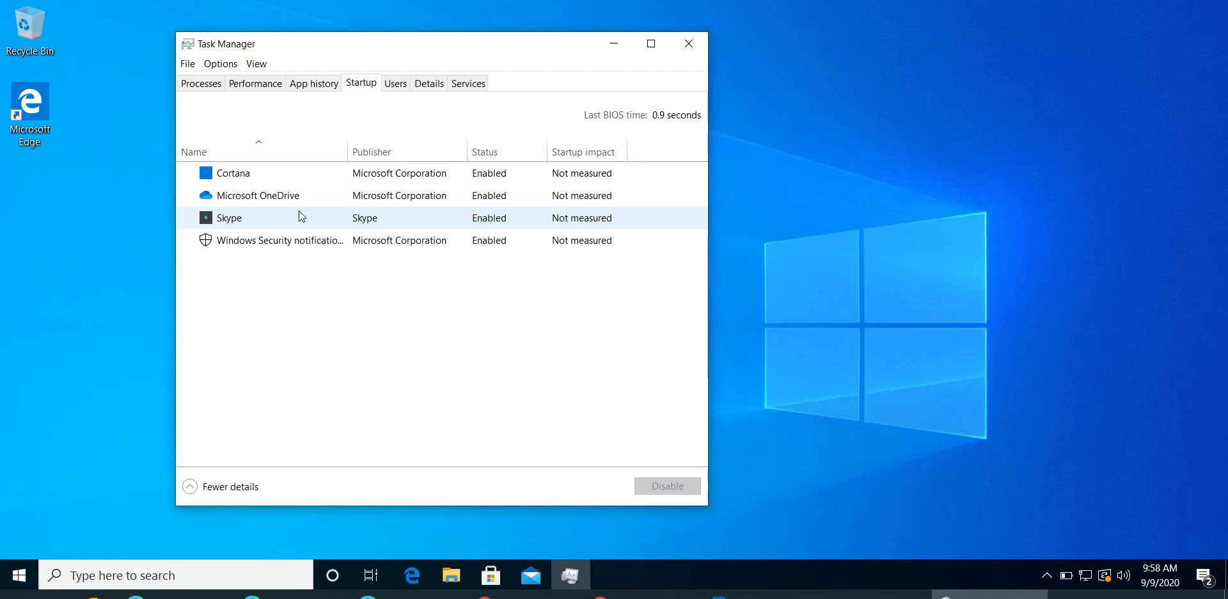
Disable Microsoft OneDrive and Skype as startup programs.
{"action": "left_click", "coordinate": [241, 202]}
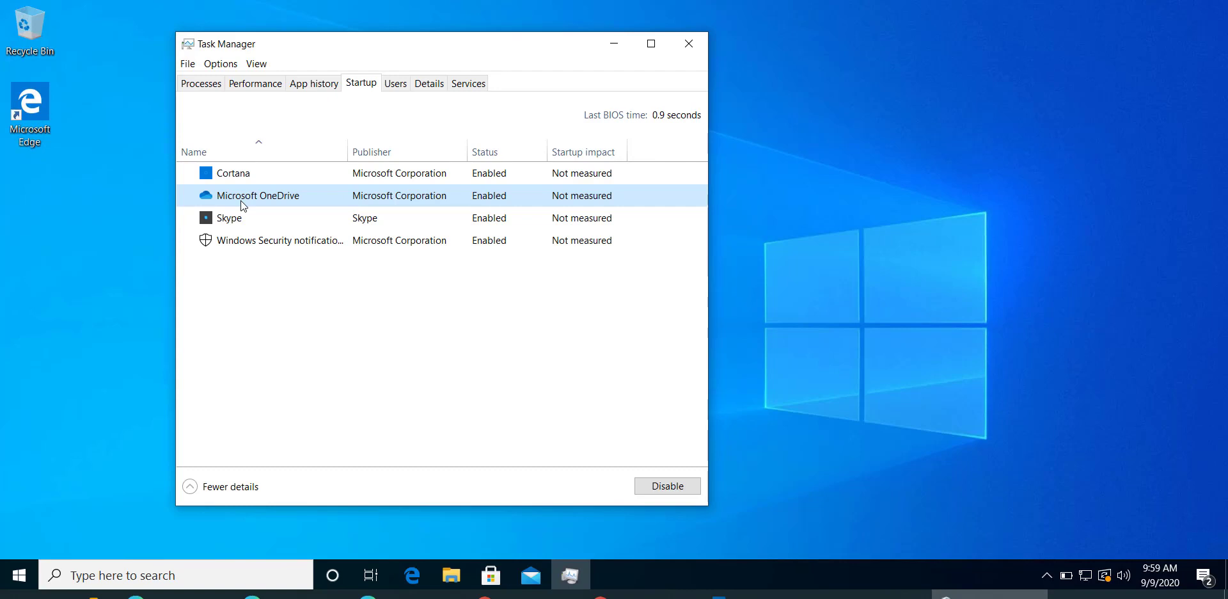
{"action": "right_click", "coordinate": [241, 203]}
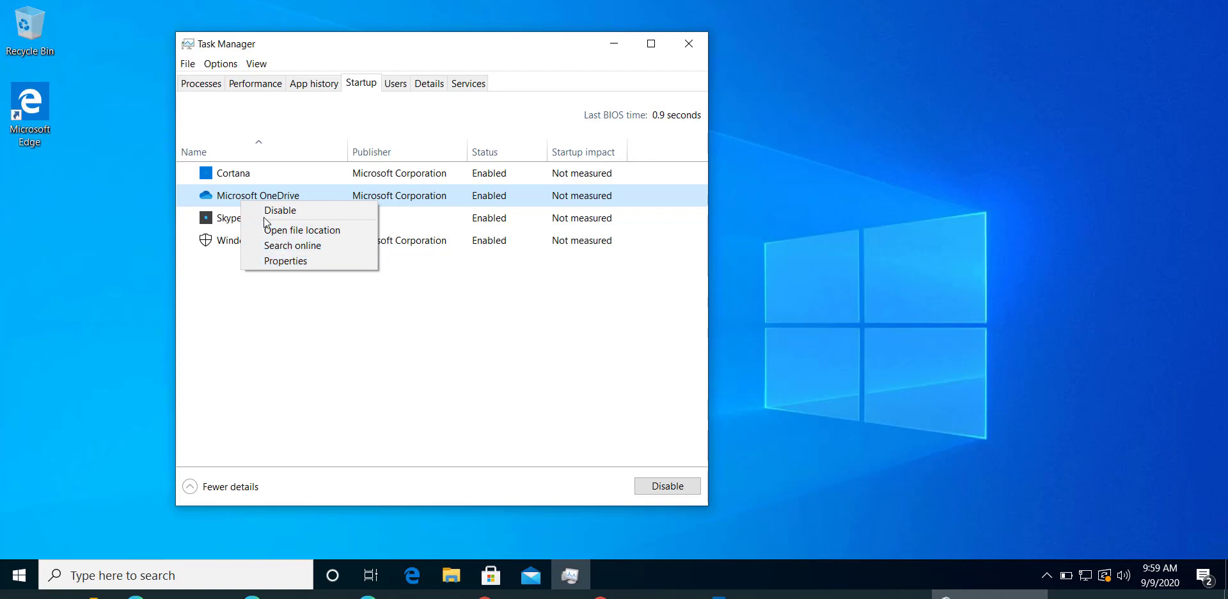
{"action": "left_click", "coordinate": [297, 211]}
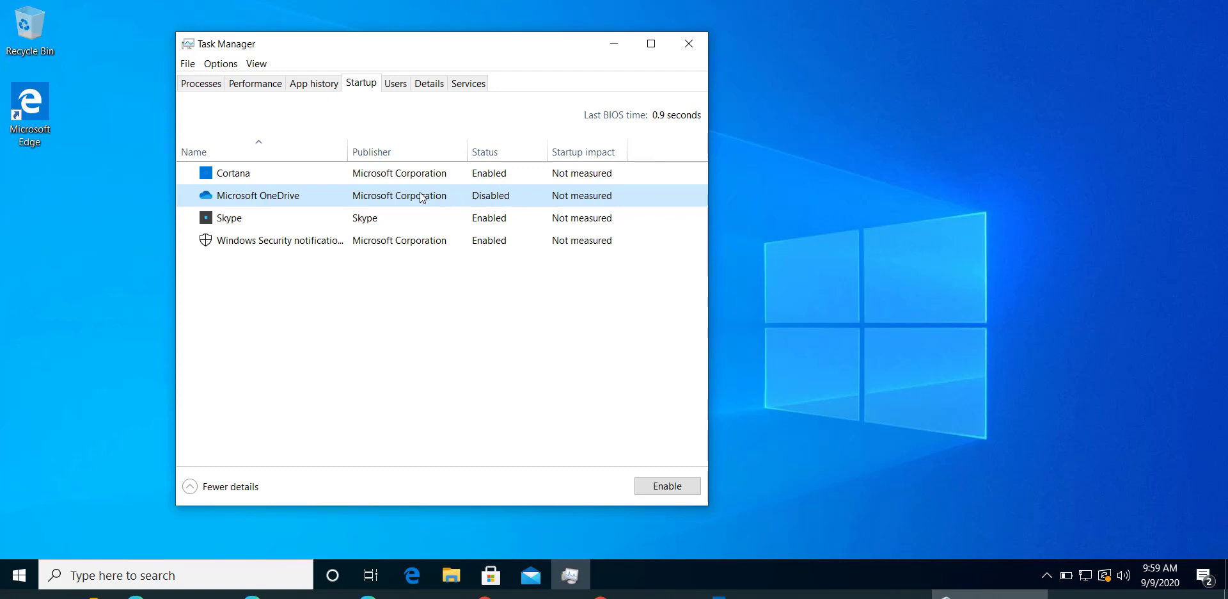
{"action": "left_click", "coordinate": [228, 219]}
{"action": "right_click", "coordinate": [228, 228]}
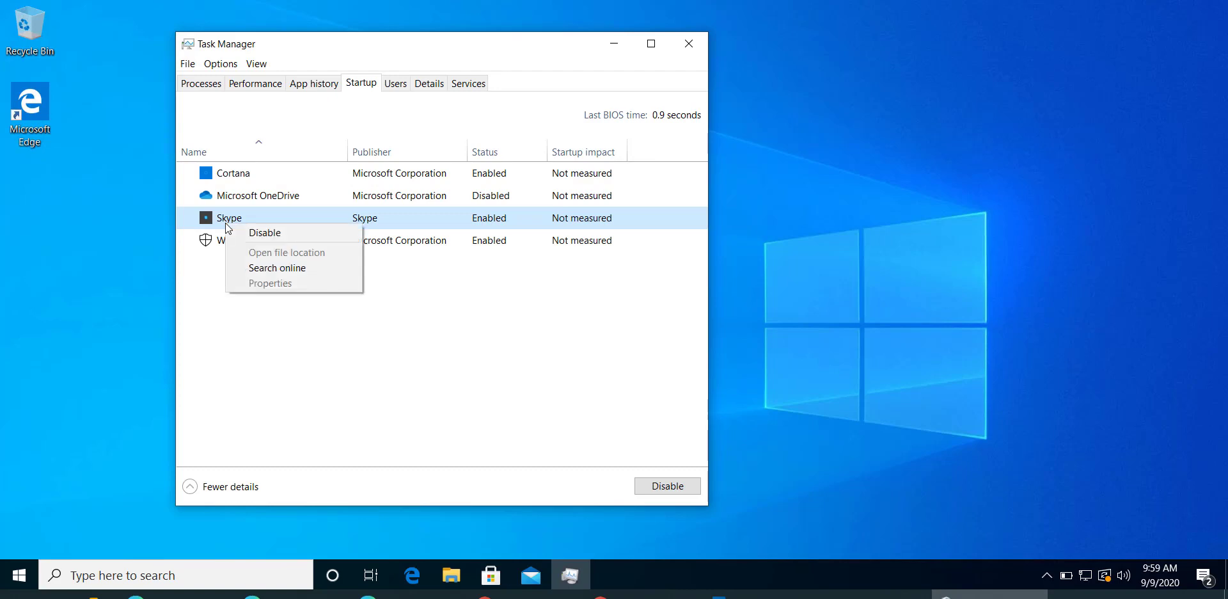
{"action": "left_click", "coordinate": [252, 230]}
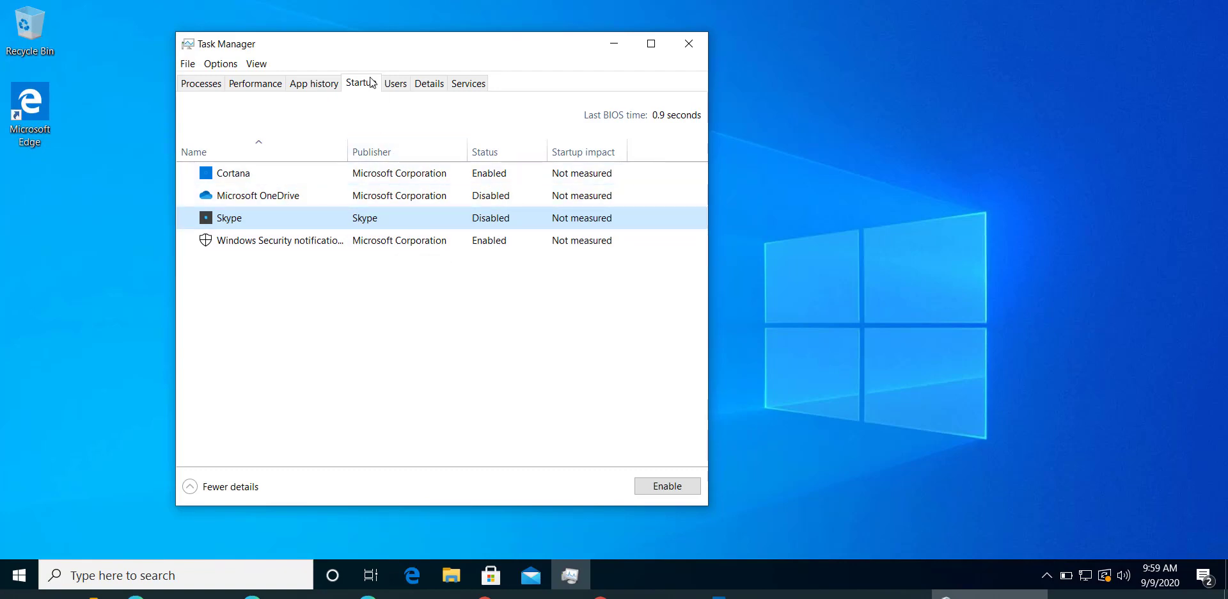
Move Task Manager aside and open System Configuration by searching for msconfig.
{"action": "left_click_drag", "start_coordinate": [375, 40], "coordinate": [233, 29]}
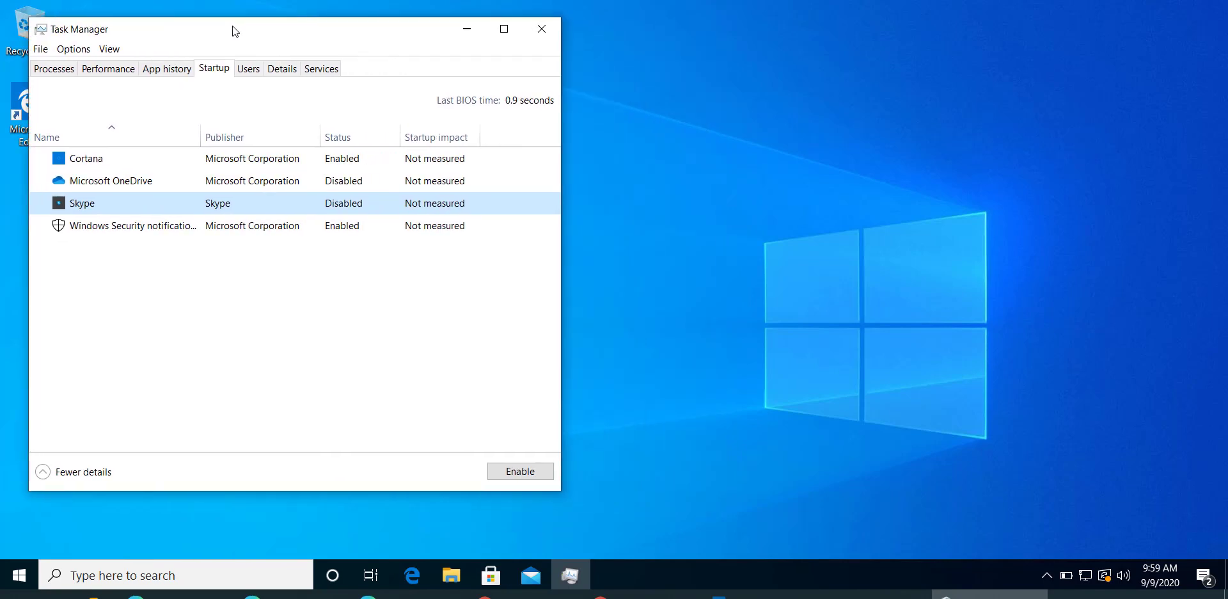
{"action": "left_click", "coordinate": [35, 577]}
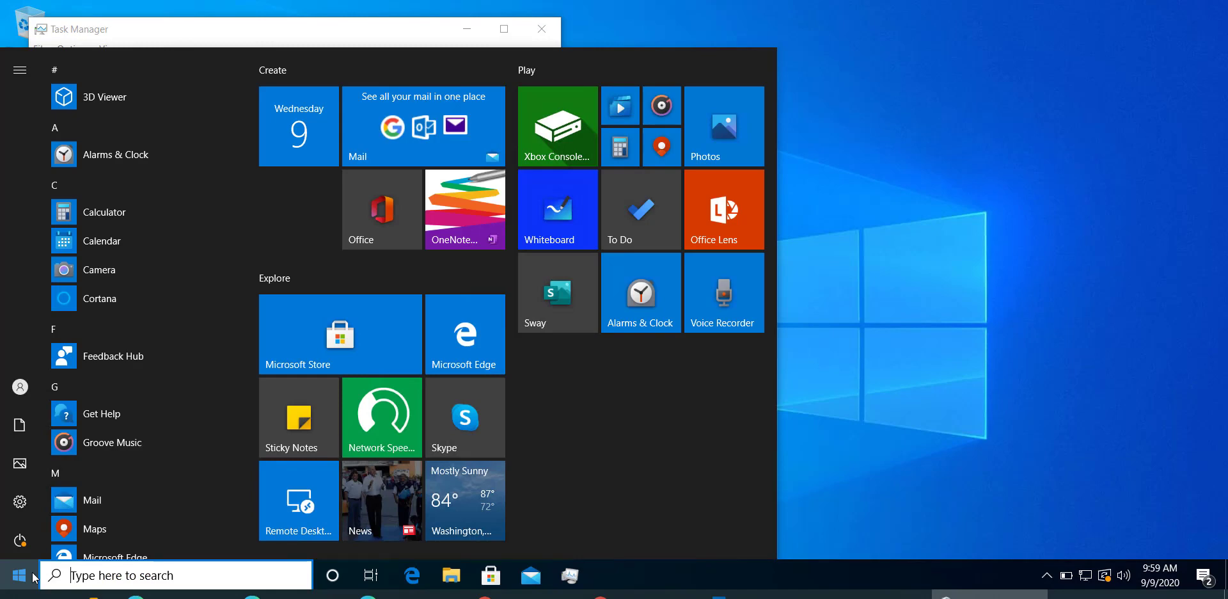
{"action": "type", "text": "m"}
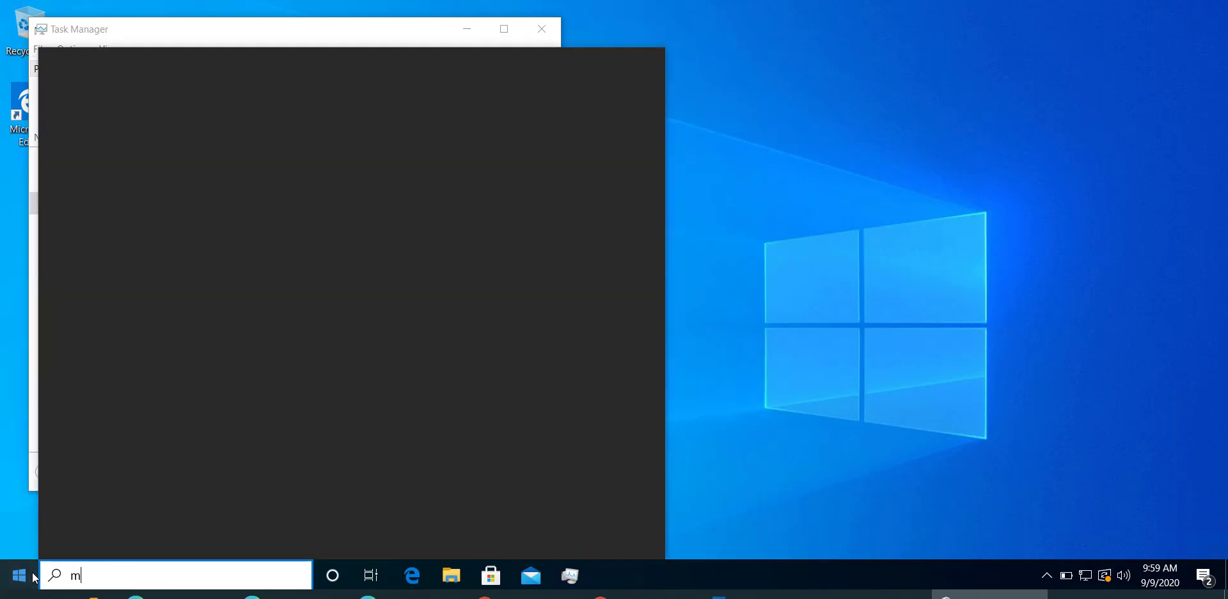
{"action": "type", "text": "sco"}
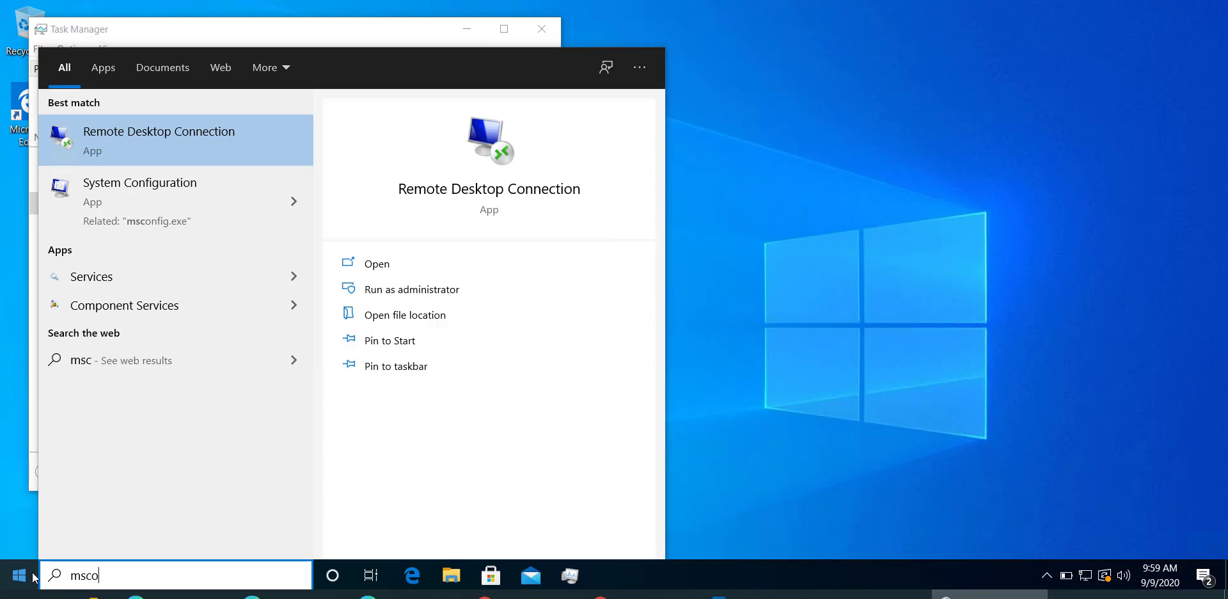
{"action": "type", "text": "nfig"}
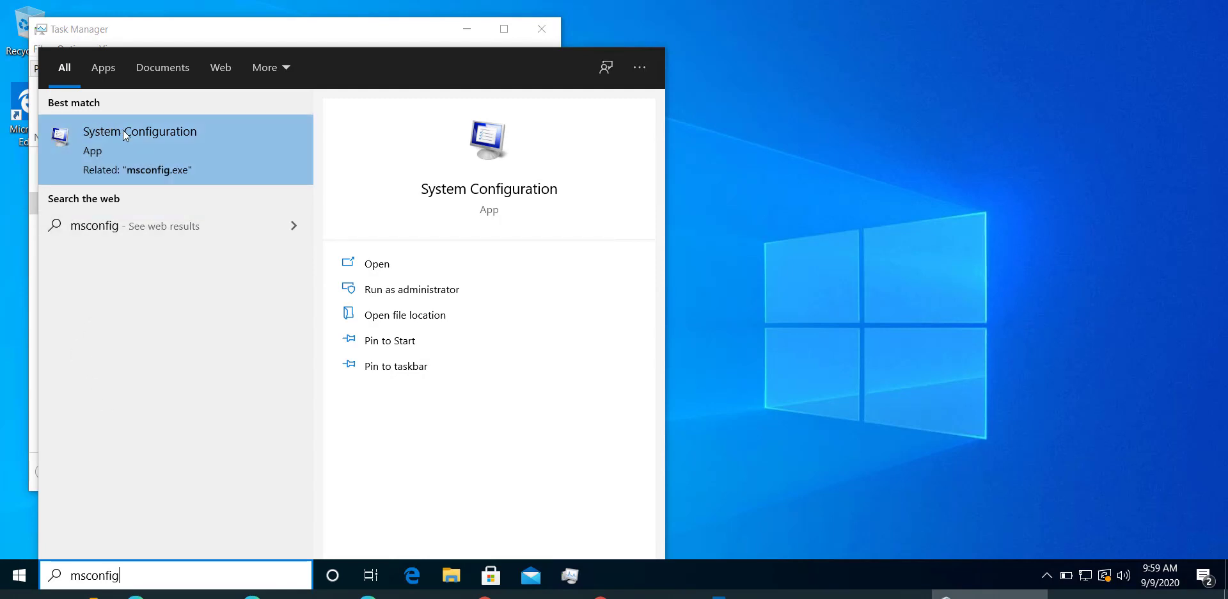
{"action": "left_click", "coordinate": [159, 146]}
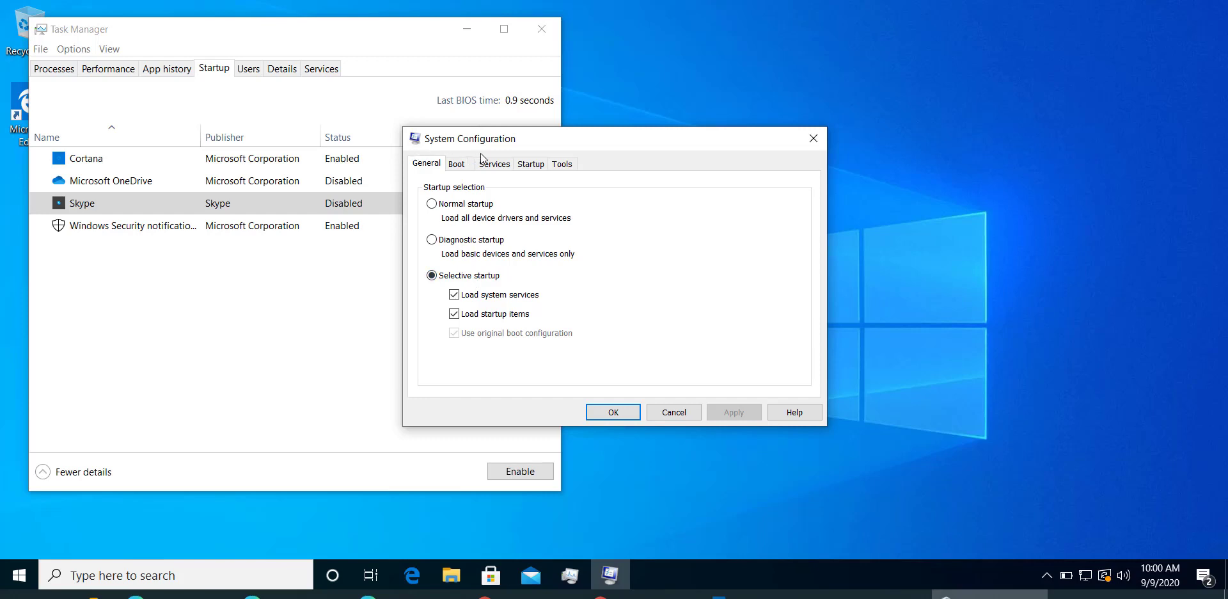
Follow System Configuration's startup link to Task Manager, and place the two windows side by side.
{"action": "left_click", "coordinate": [531, 162]}
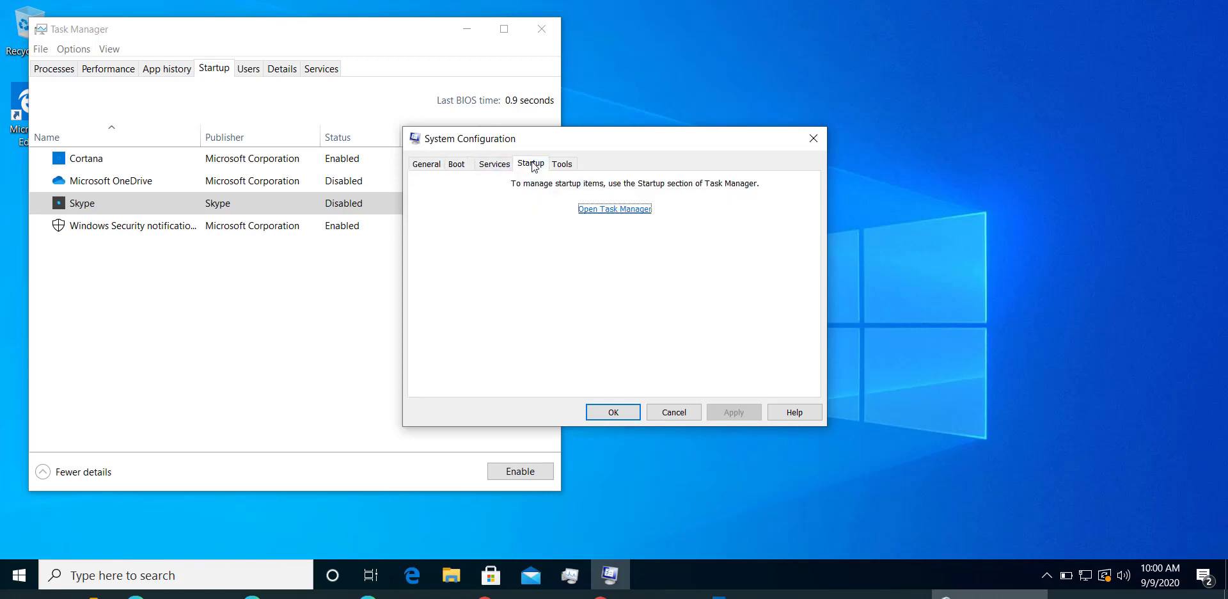
{"action": "left_click", "coordinate": [603, 211]}
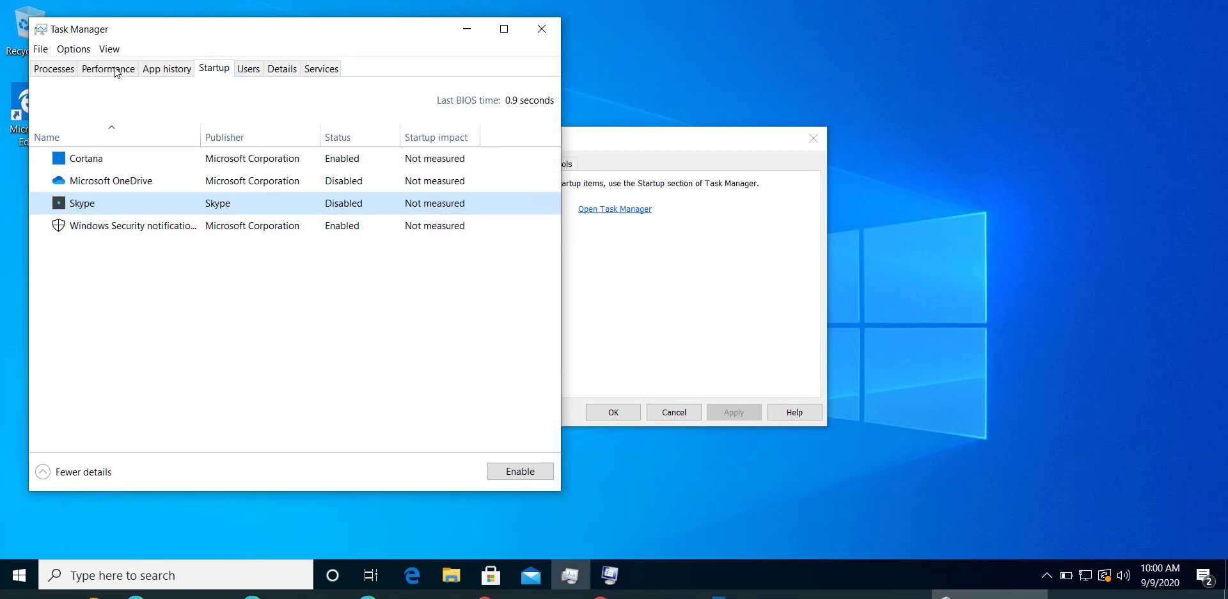
{"action": "left_click_drag", "start_coordinate": [608, 133], "coordinate": [784, 140]}
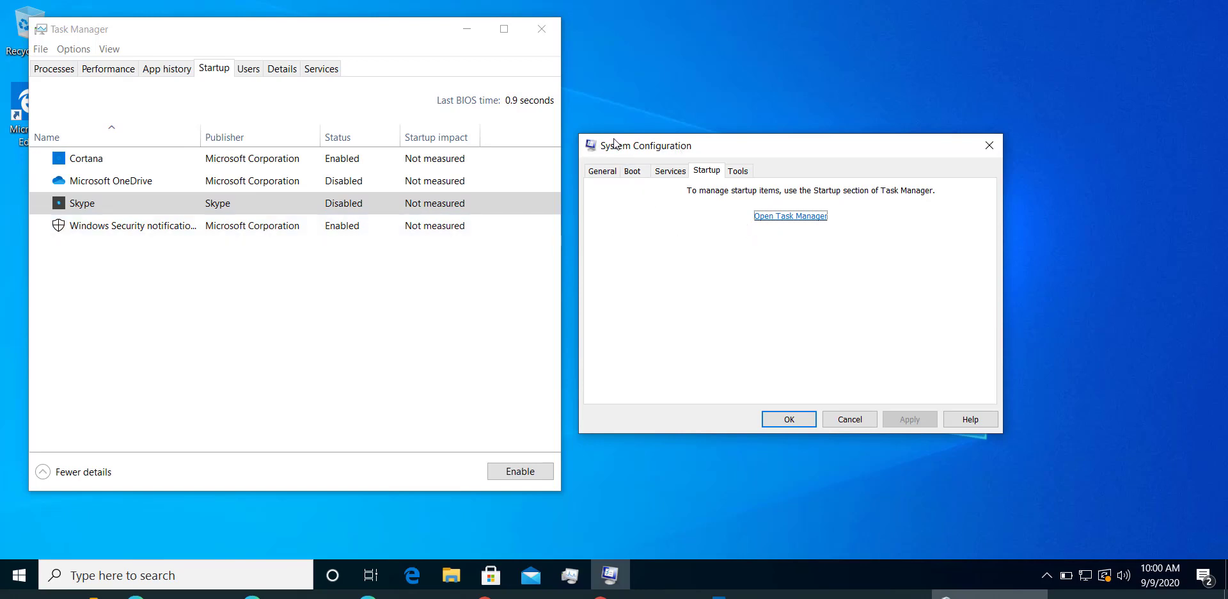
Show the services in System Configuration, sort them by status and look through the running ones.
{"action": "left_click", "coordinate": [670, 170]}
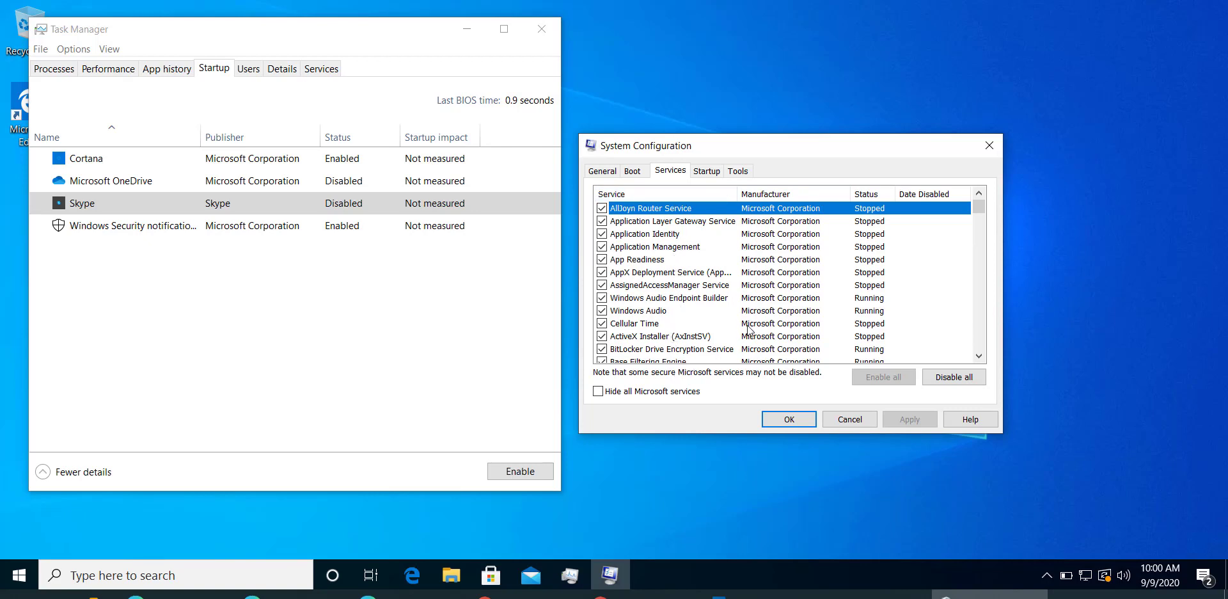
{"action": "left_click", "coordinate": [868, 194]}
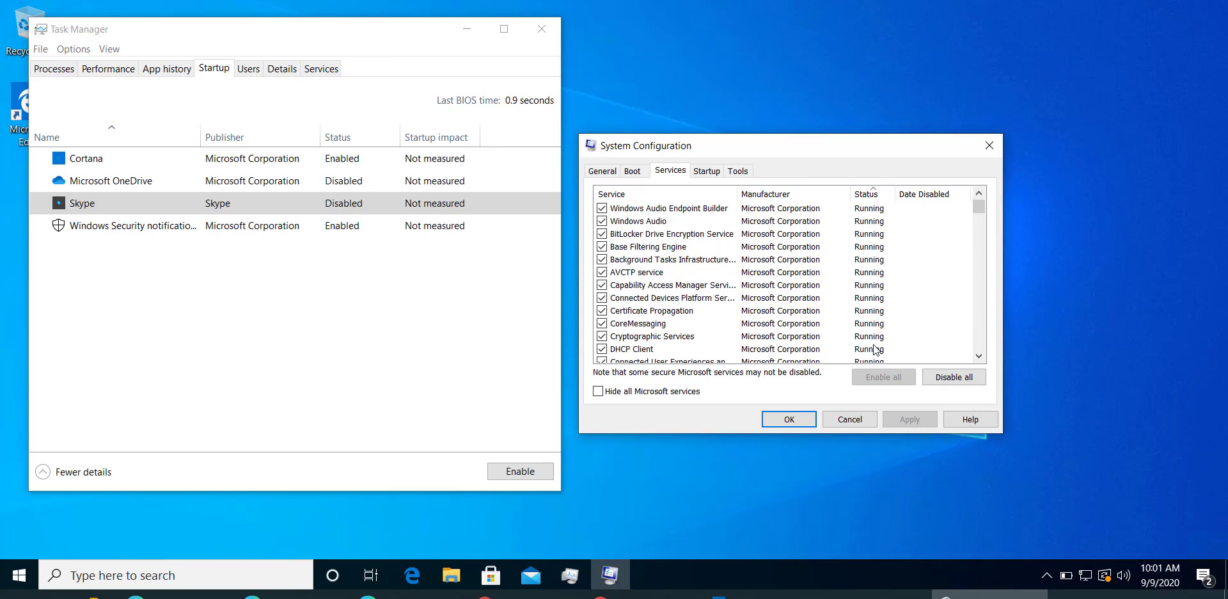
{"action": "double_click", "coordinate": [978, 356]}
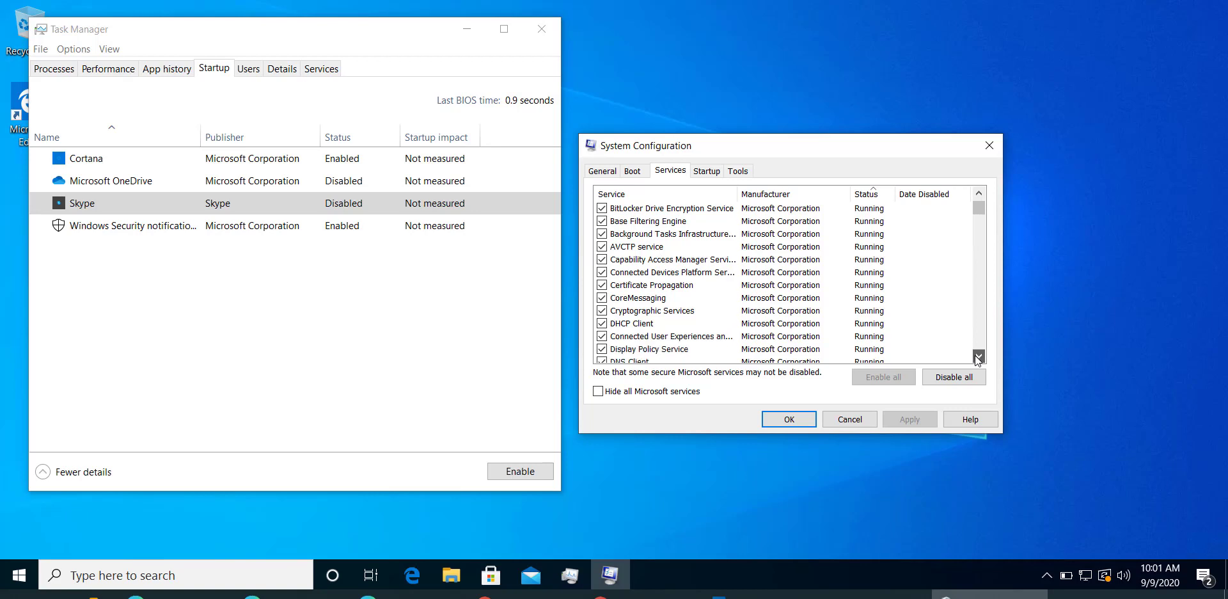
{"action": "left_click", "coordinate": [978, 356]}
{"action": "left_click", "coordinate": [978, 356]}
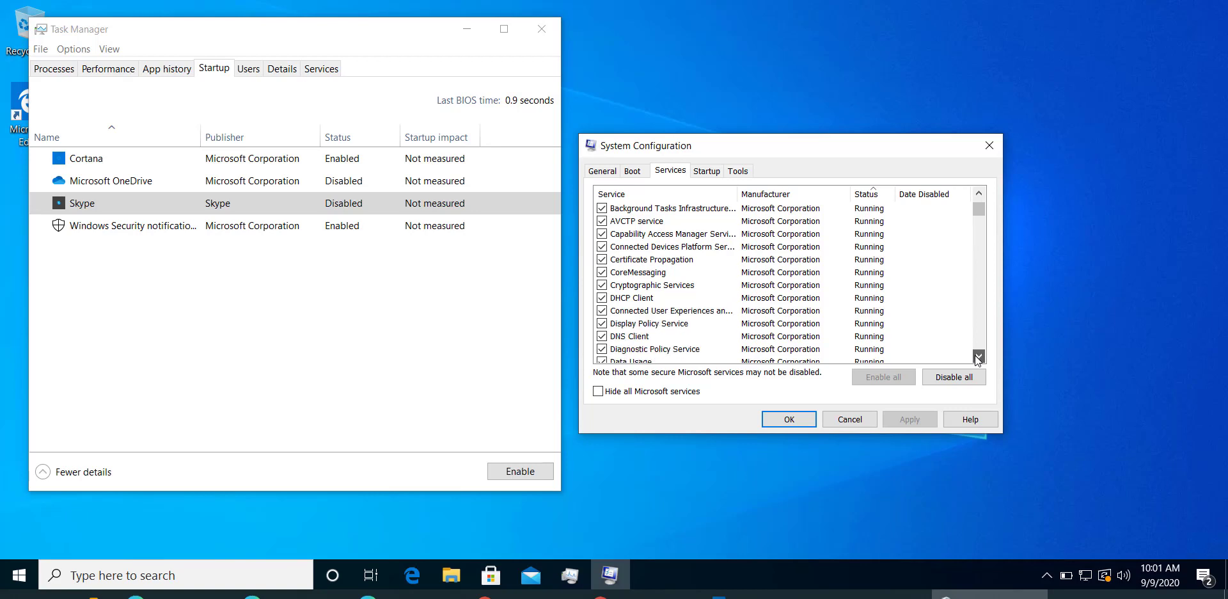
Turn off the Diagnostic Policy Service in the services list and turn it back on.
{"action": "left_click", "coordinate": [638, 353]}
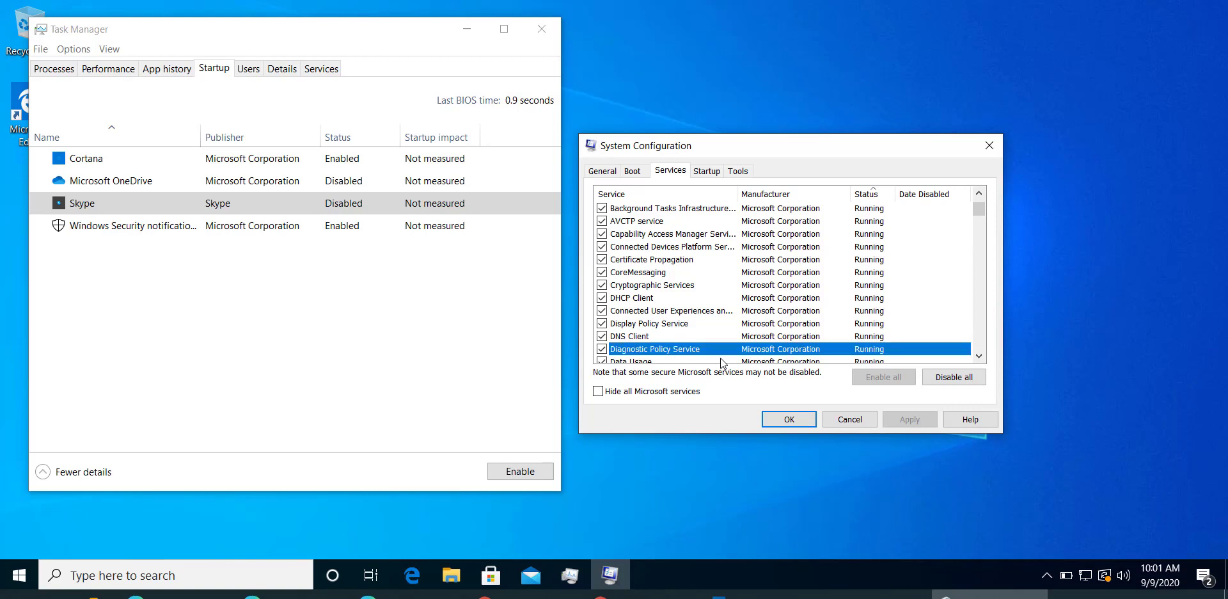
{"action": "left_click", "coordinate": [602, 349]}
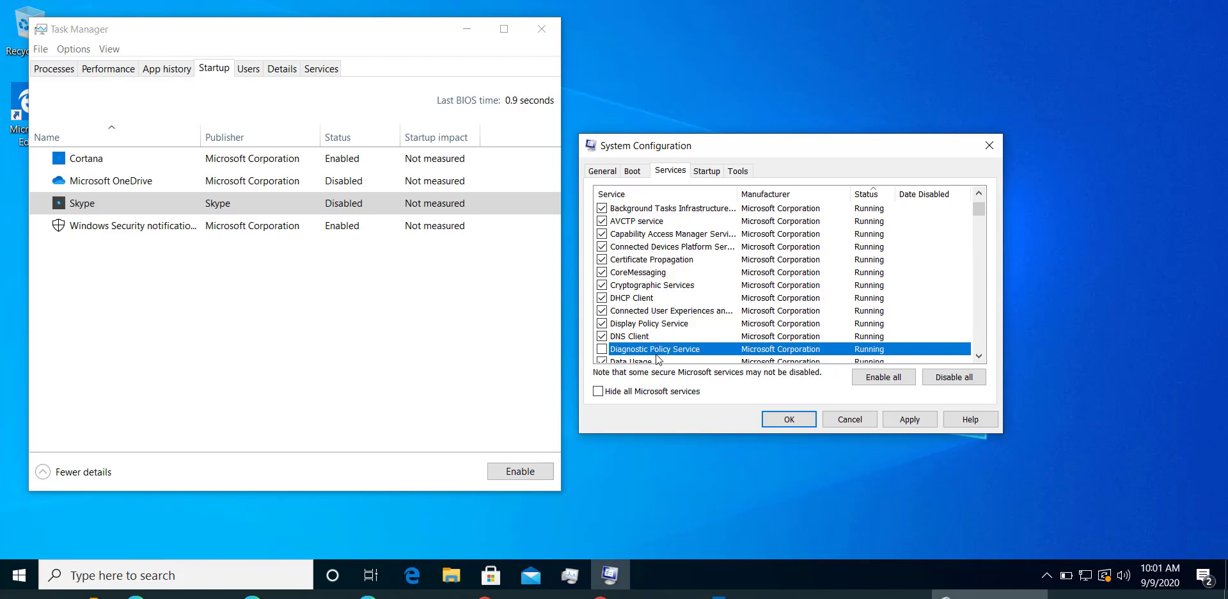
{"action": "left_click", "coordinate": [601, 351]}
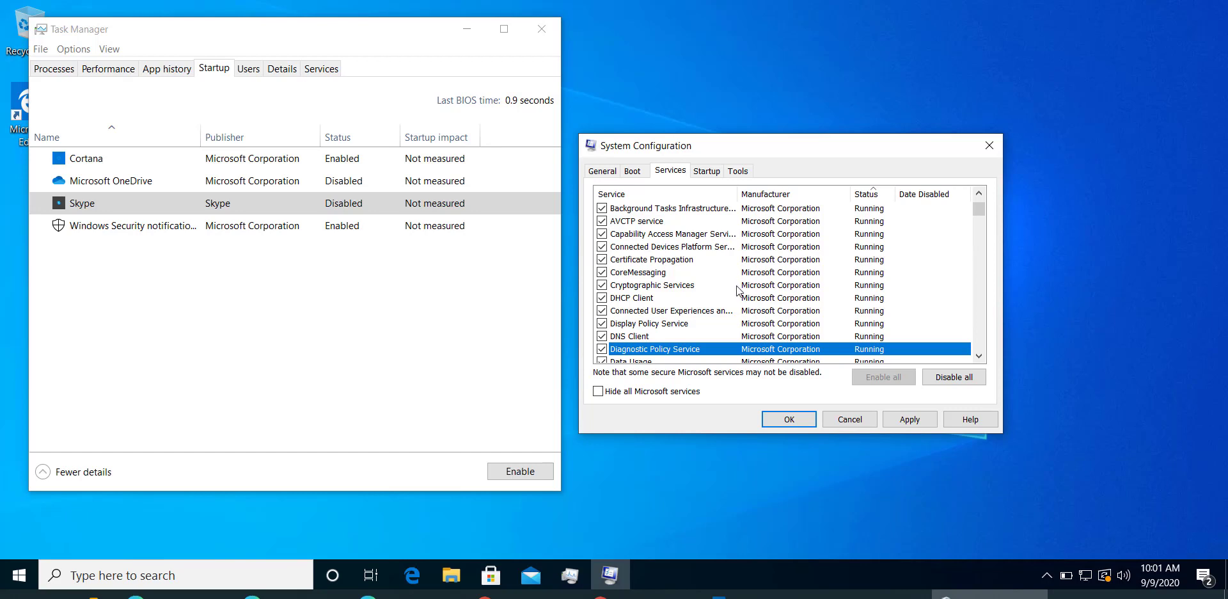
Hide all Microsoft services to view the third-party ones, and close System Configuration without saving.
{"action": "left_click", "coordinate": [635, 394]}
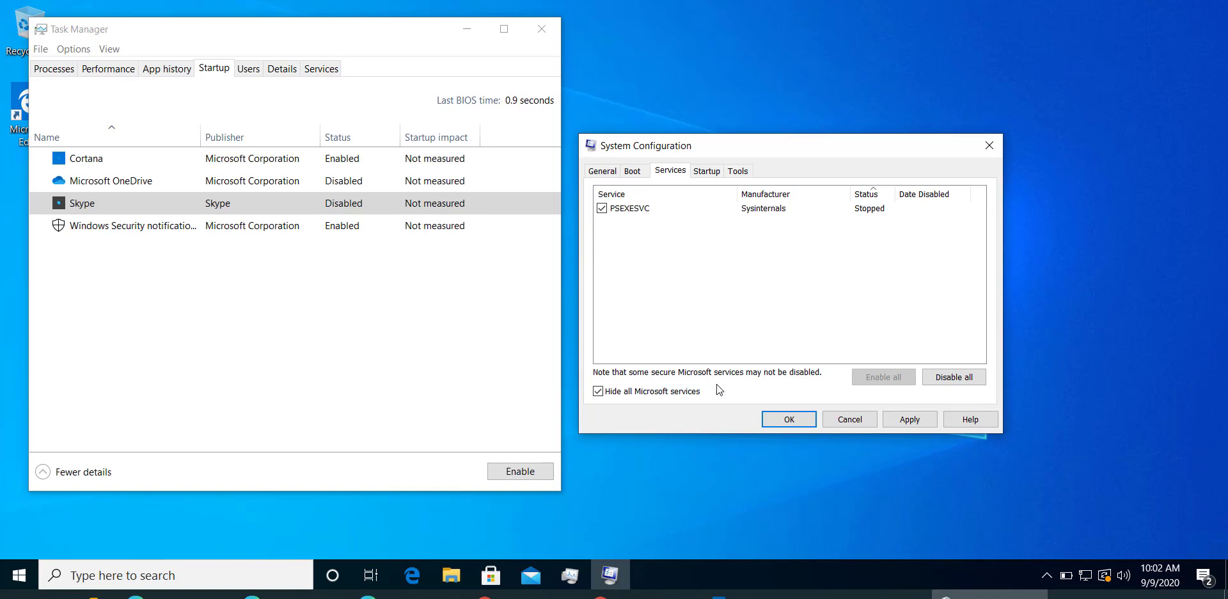
{"action": "left_click", "coordinate": [836, 424]}
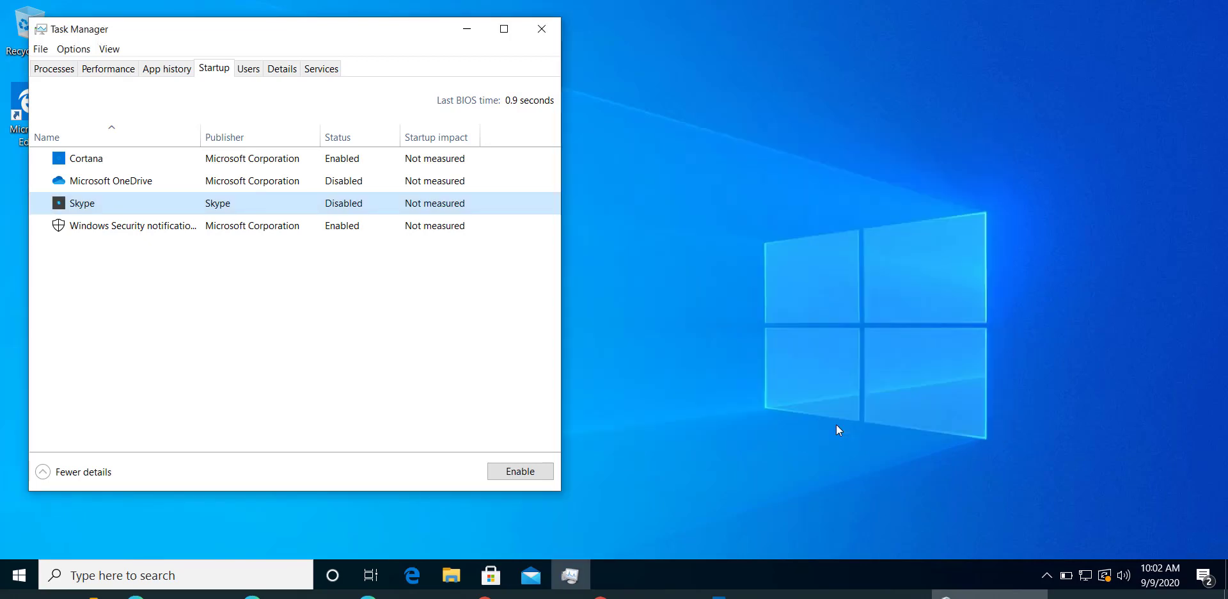
Close Task Manager and open the Apps & features settings by searching for app.
{"action": "left_click", "coordinate": [536, 38]}
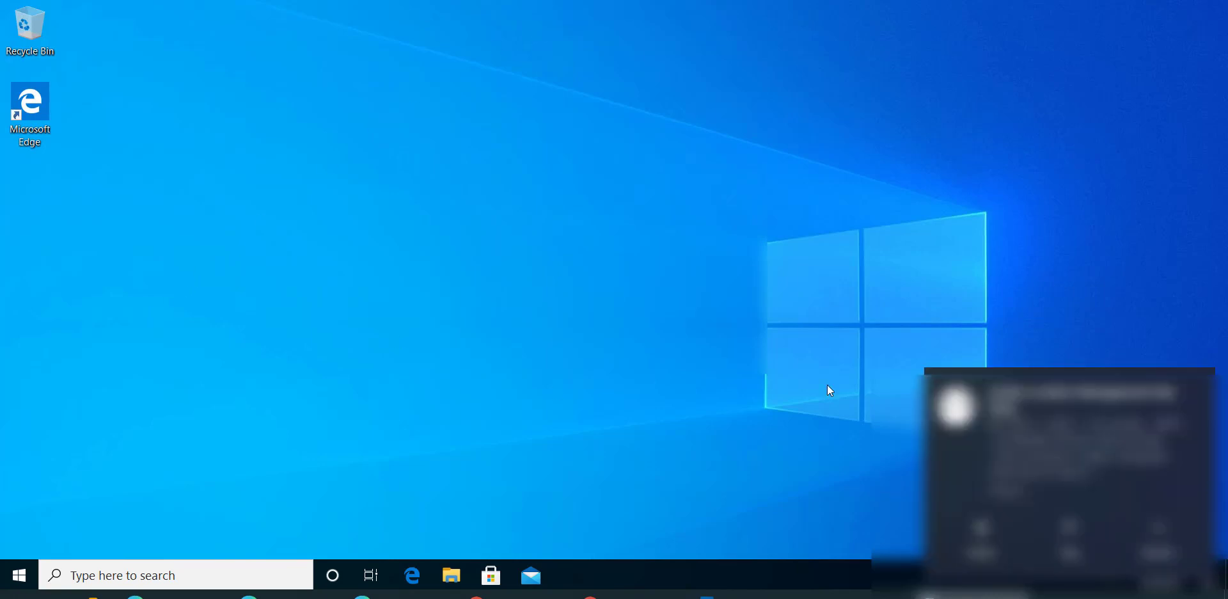
{"action": "left_click", "coordinate": [1159, 541]}
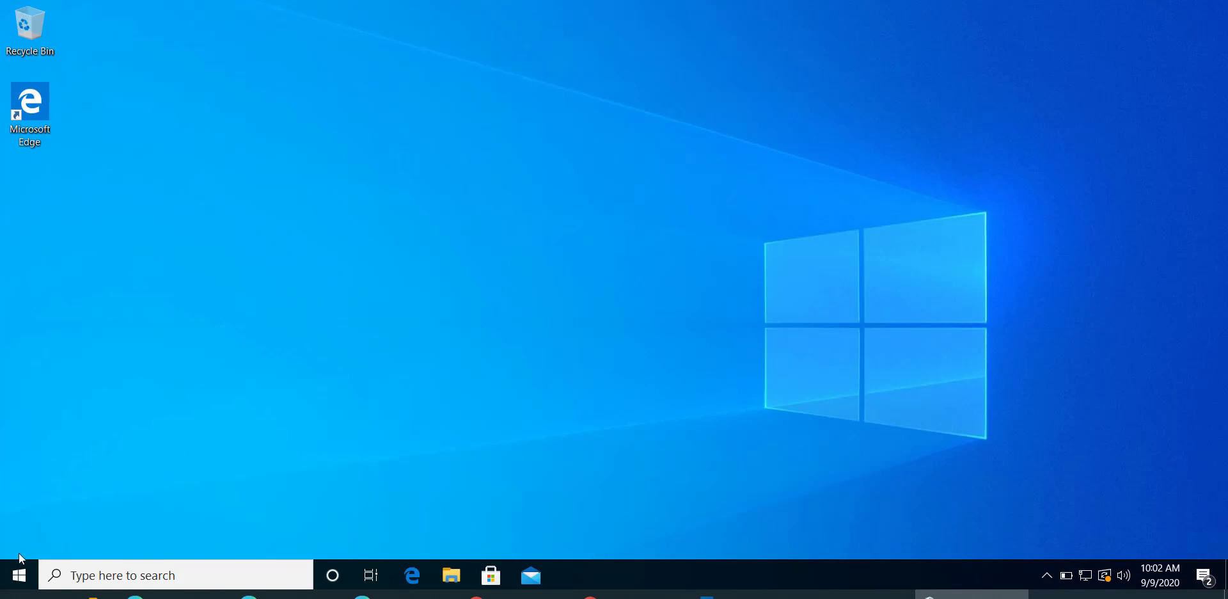
{"action": "left_click", "coordinate": [13, 580]}
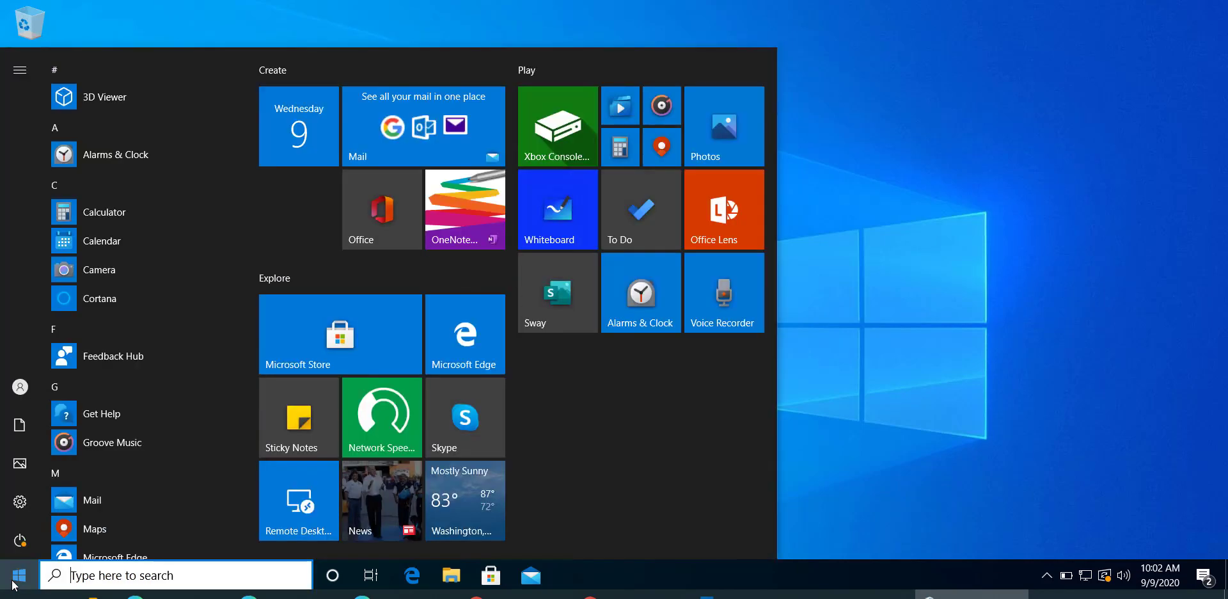
{"action": "type", "text": "app"}
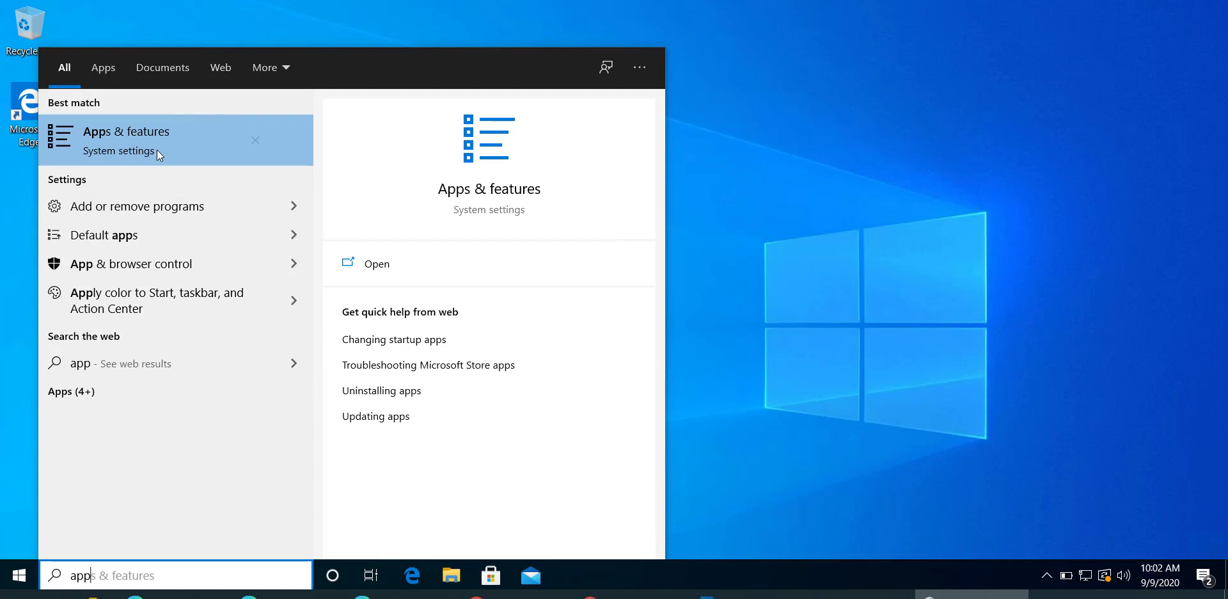
{"action": "left_click", "coordinate": [156, 150]}
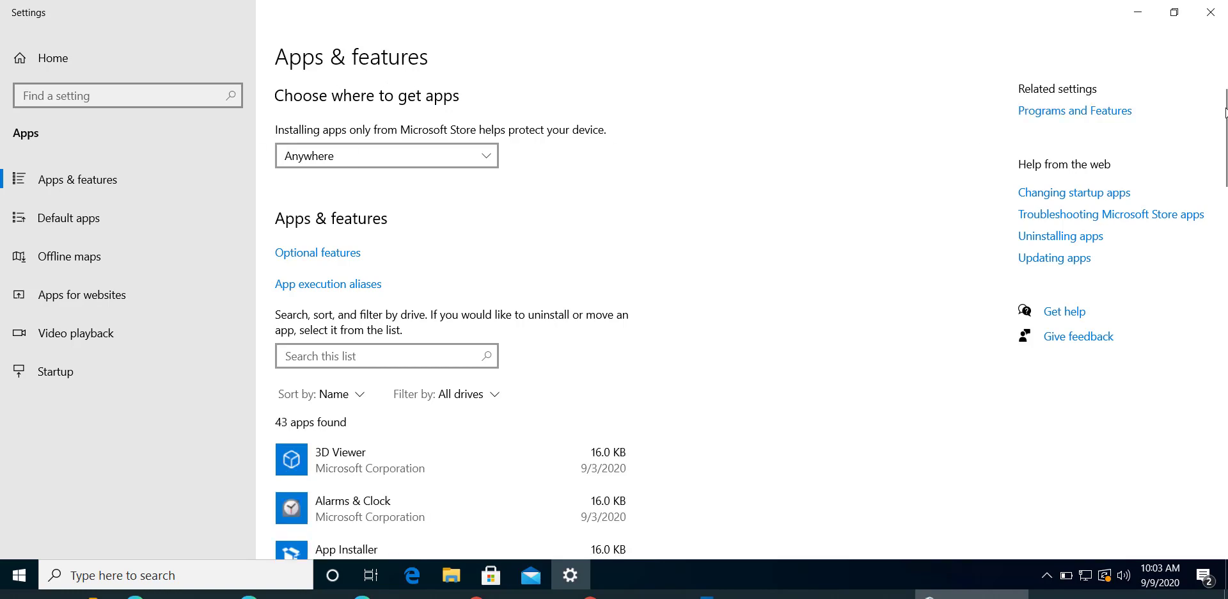
Find 3D Viewer among the installed apps and review the permissions in its advanced options.
{"action": "left_click_drag", "start_coordinate": [1222, 123], "coordinate": [1224, 163]}
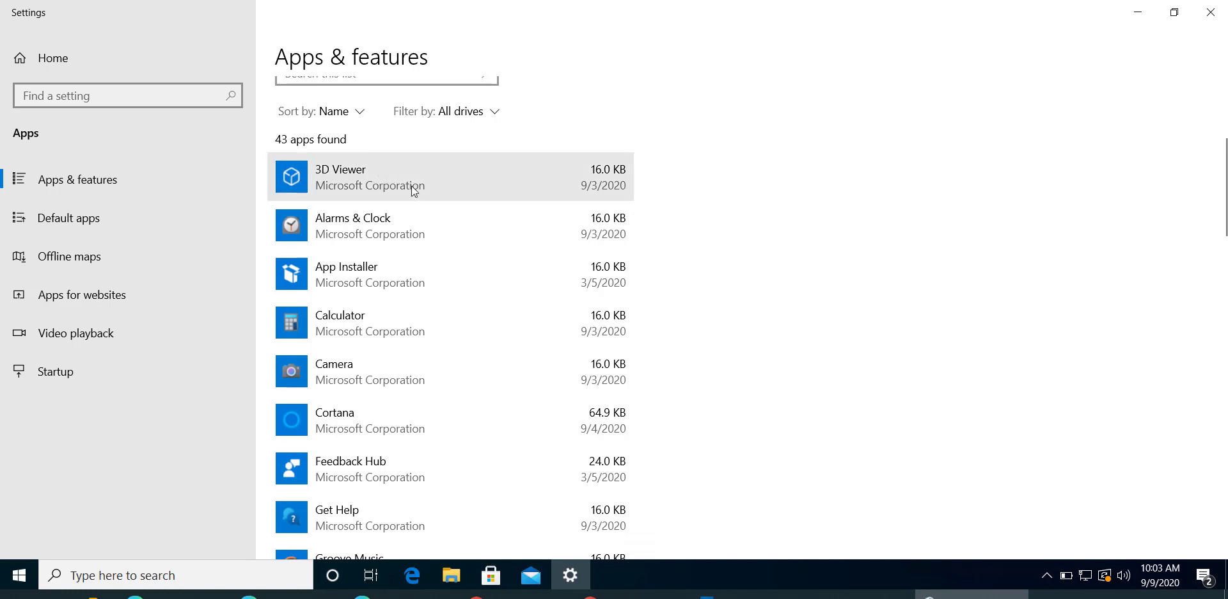
{"action": "left_click", "coordinate": [377, 190]}
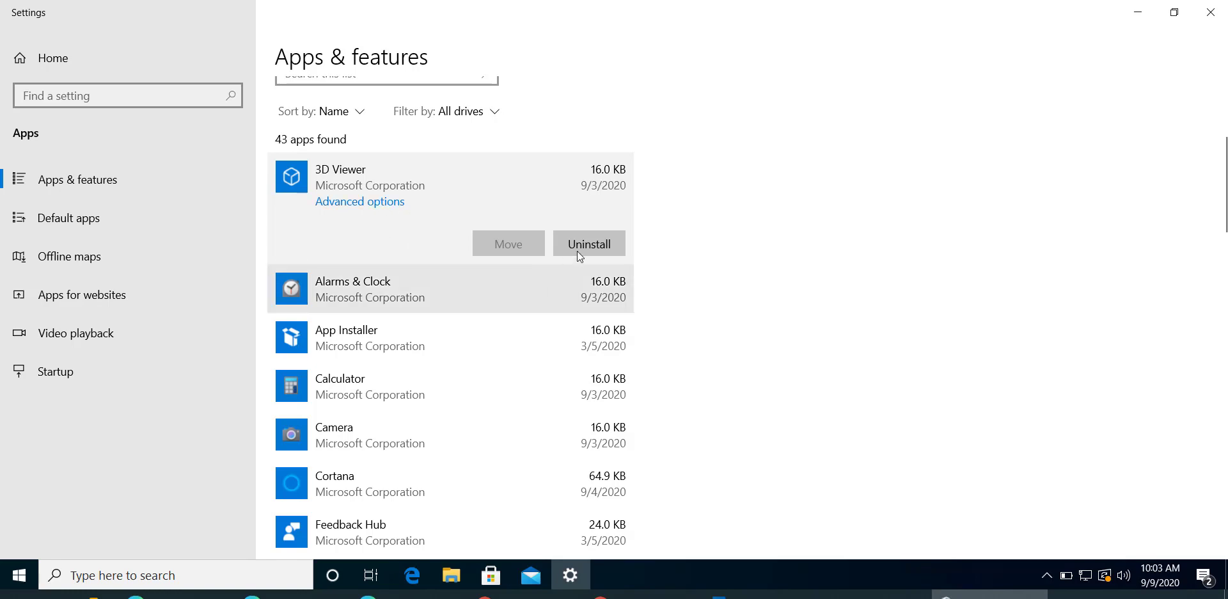
{"action": "left_click", "coordinate": [390, 203]}
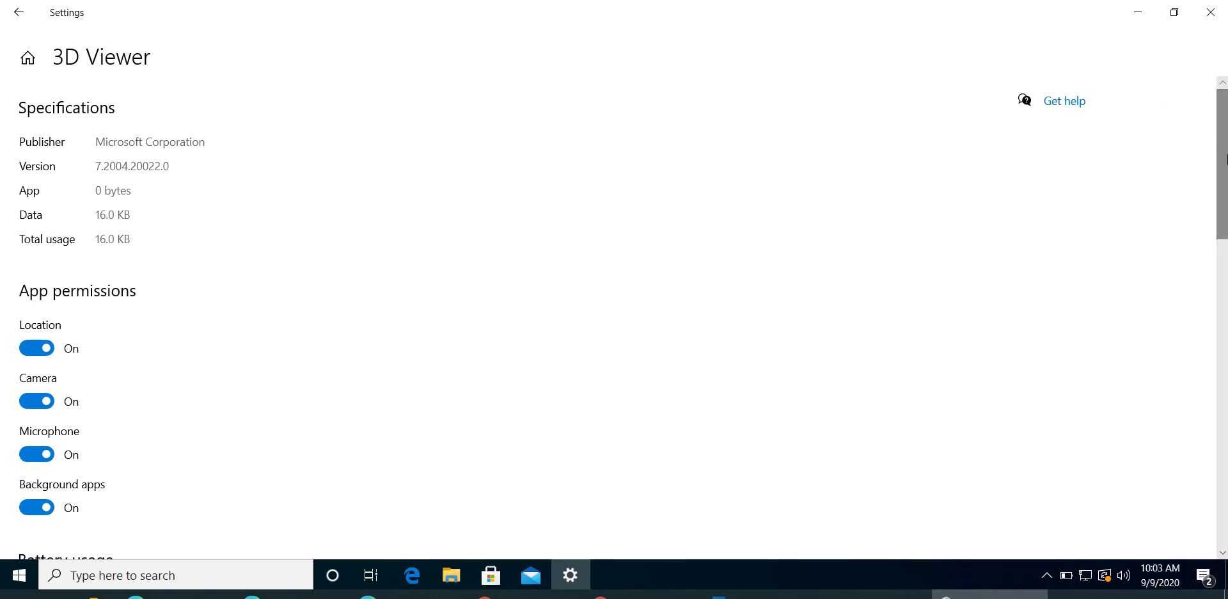
{"action": "left_click_drag", "start_coordinate": [1226, 186], "coordinate": [1226, 247]}
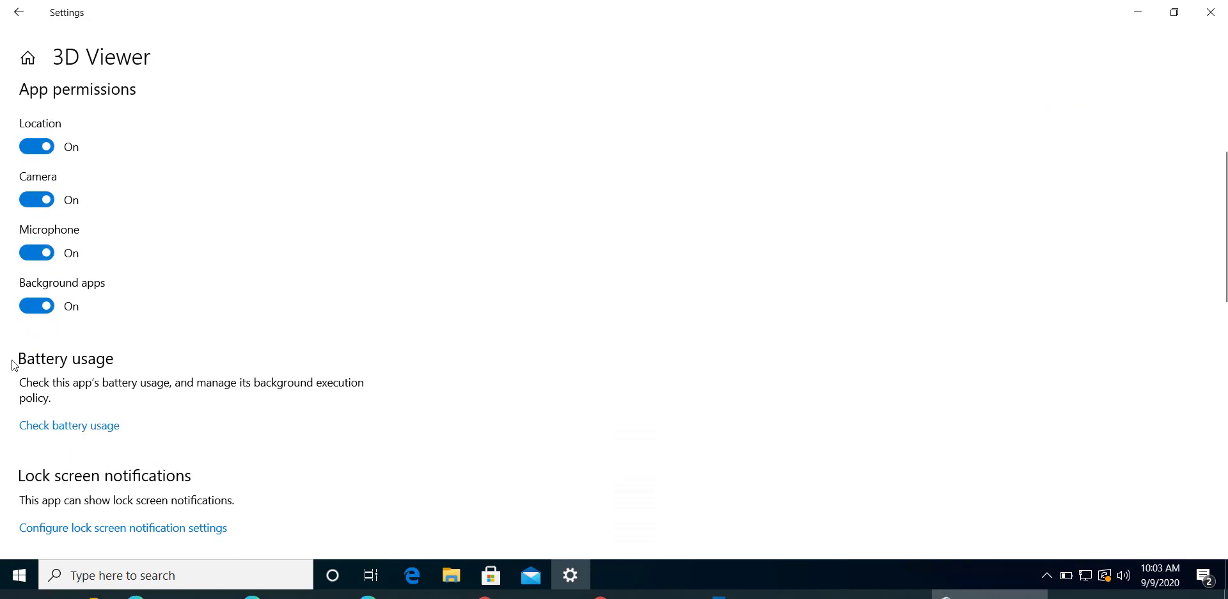
Review the remaining 3D Viewer options, including terminate, reset and uninstall, and return to the installed apps list.
{"action": "scroll", "coordinate": [1226, 218], "scroll_direction": "down", "scroll_amount": 1}
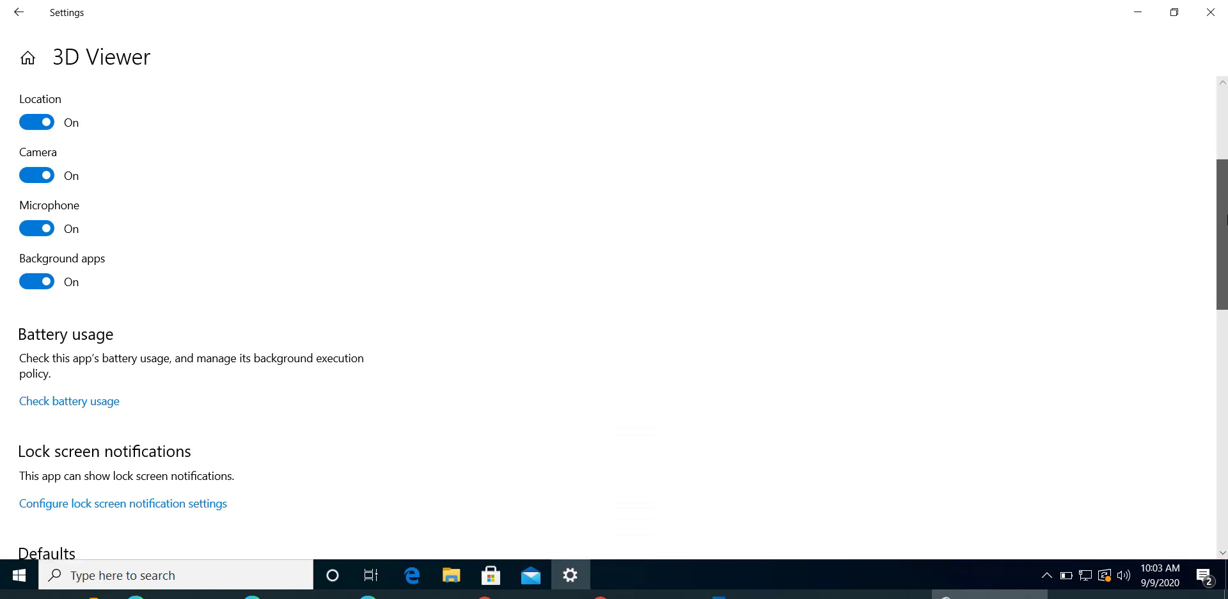
{"action": "scroll", "coordinate": [1226, 217], "scroll_direction": "down", "scroll_amount": 5}
{"action": "scroll", "coordinate": [1223, 378], "scroll_direction": "down", "scroll_amount": 3}
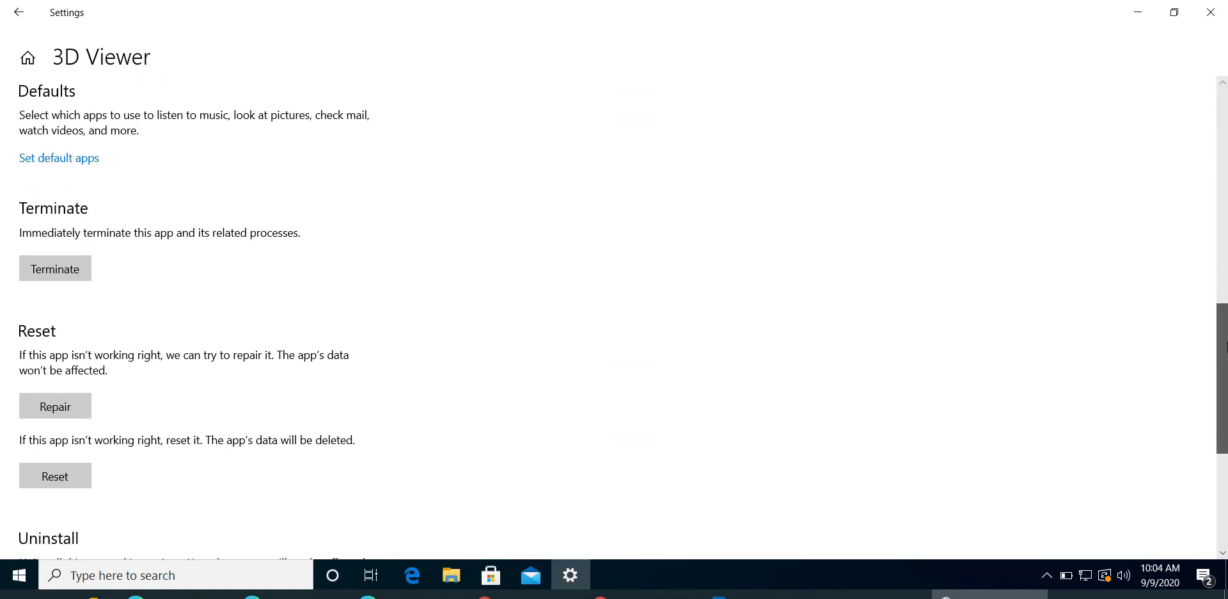
{"action": "left_click_drag", "start_coordinate": [1222, 374], "coordinate": [1220, 488]}
{"action": "scroll", "coordinate": [1180, 205], "scroll_direction": "up", "scroll_amount": 10}
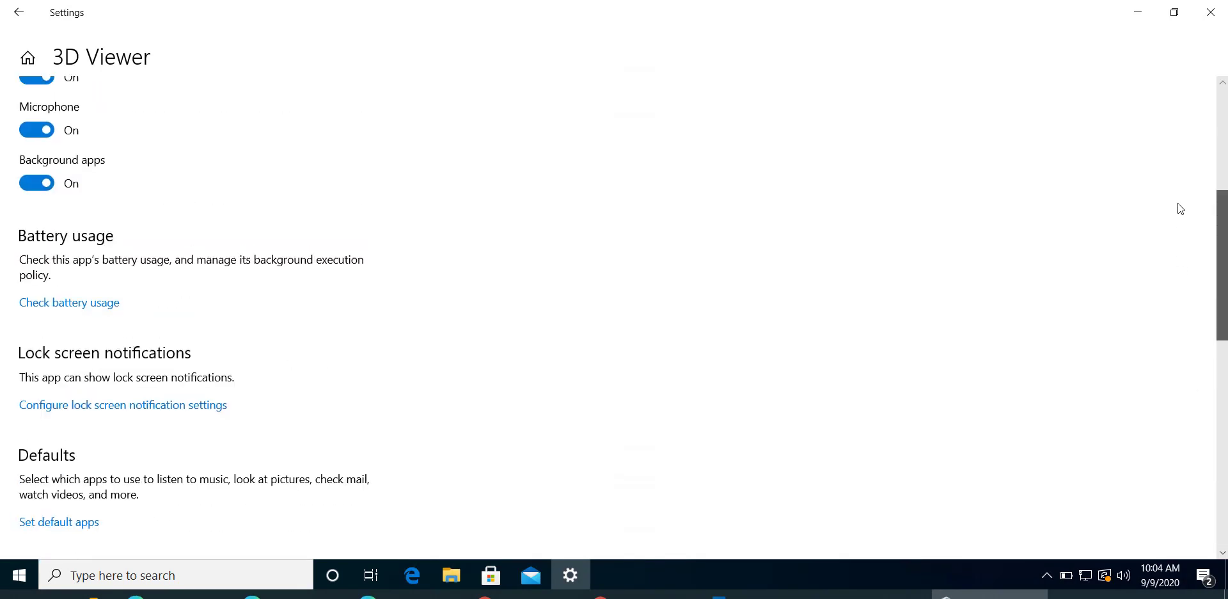
{"action": "scroll", "coordinate": [1190, 147], "scroll_direction": "up", "scroll_amount": 3}
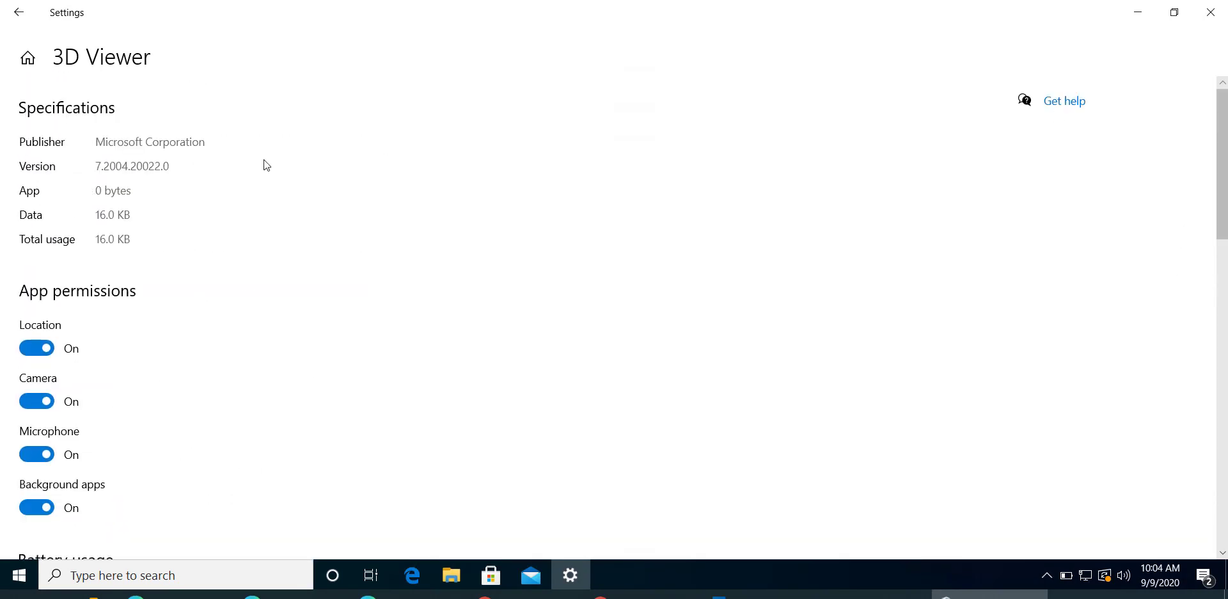
{"action": "left_click", "coordinate": [19, 12]}
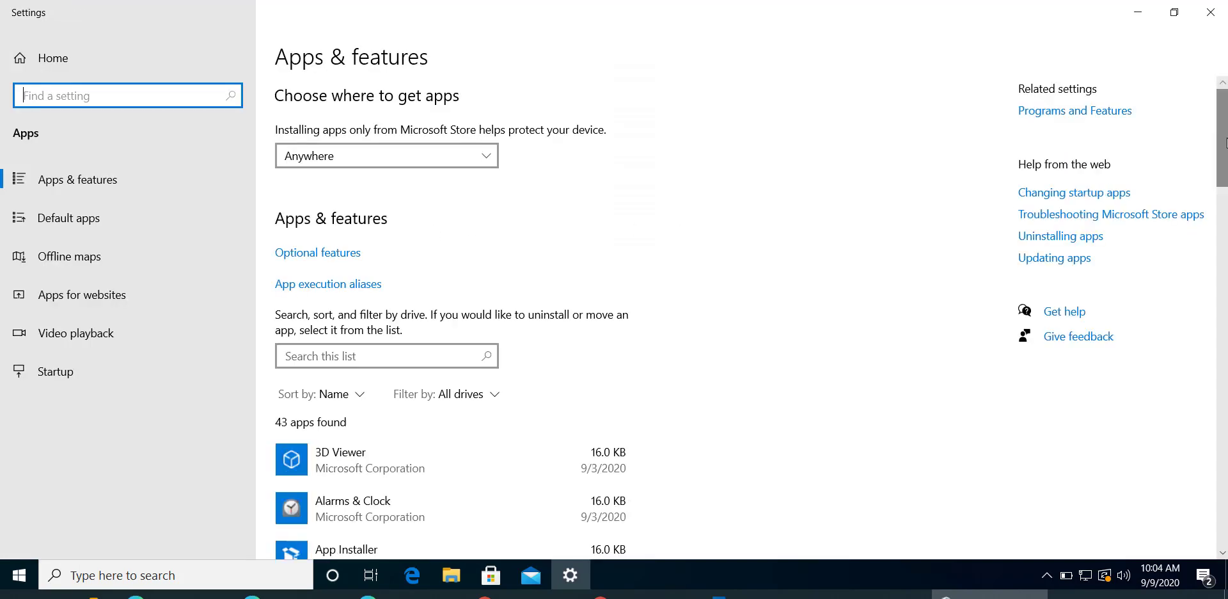
Uninstall Microsoft News from the installed apps list and confirm the removal.
{"action": "left_click_drag", "start_coordinate": [1225, 142], "coordinate": [1225, 265]}
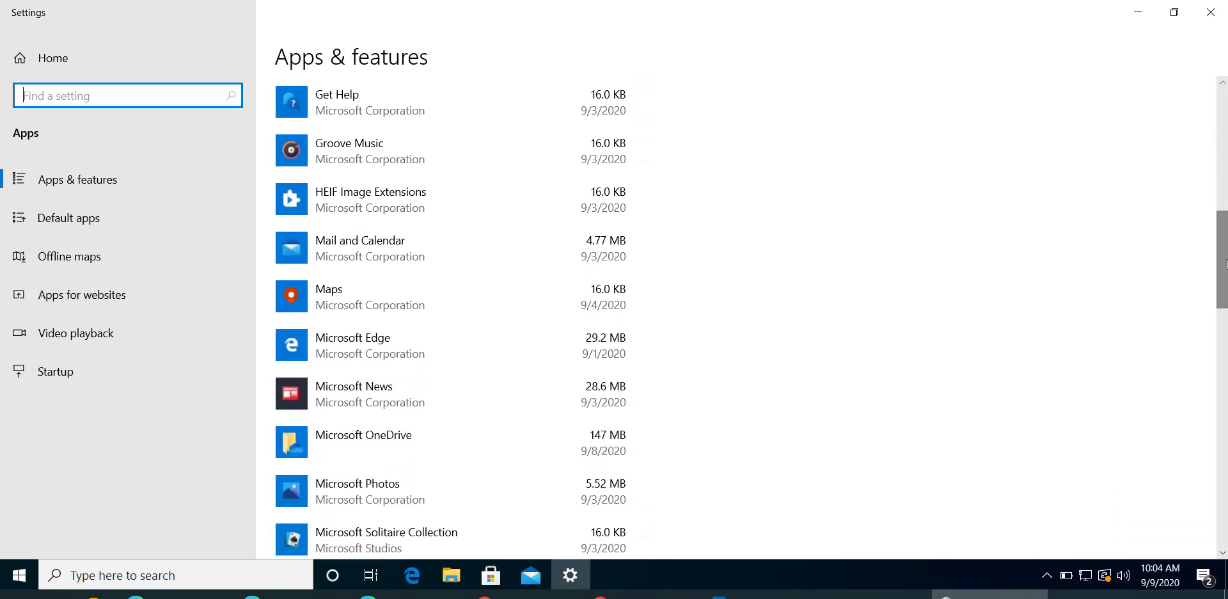
{"action": "left_click", "coordinate": [383, 400]}
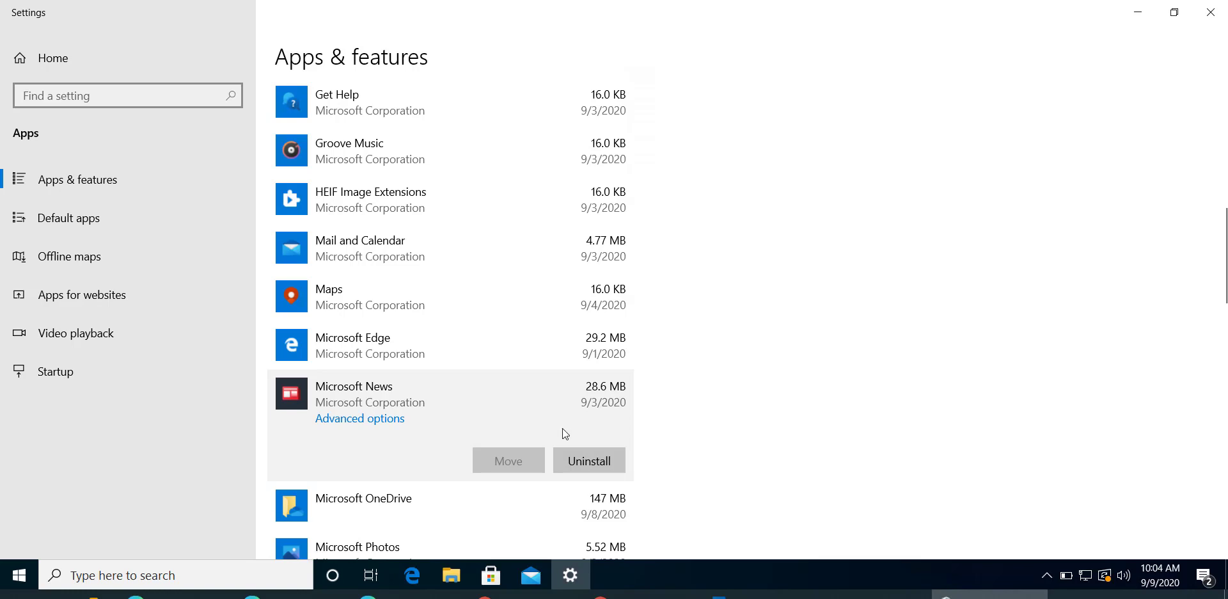
{"action": "left_click", "coordinate": [570, 462]}
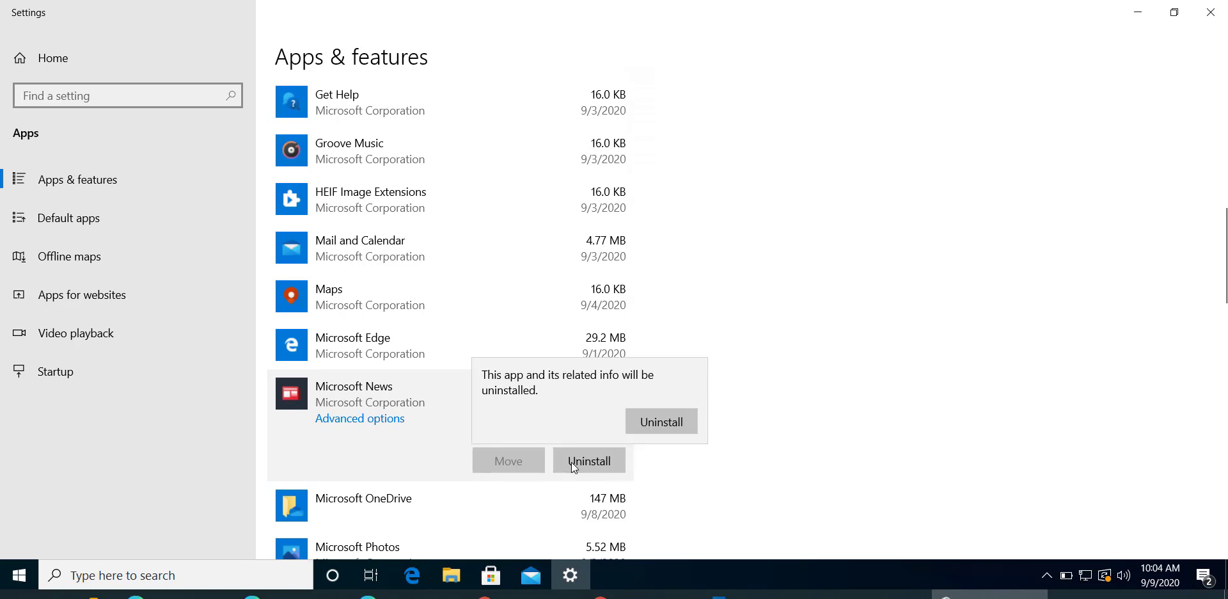
{"action": "left_click", "coordinate": [648, 419]}
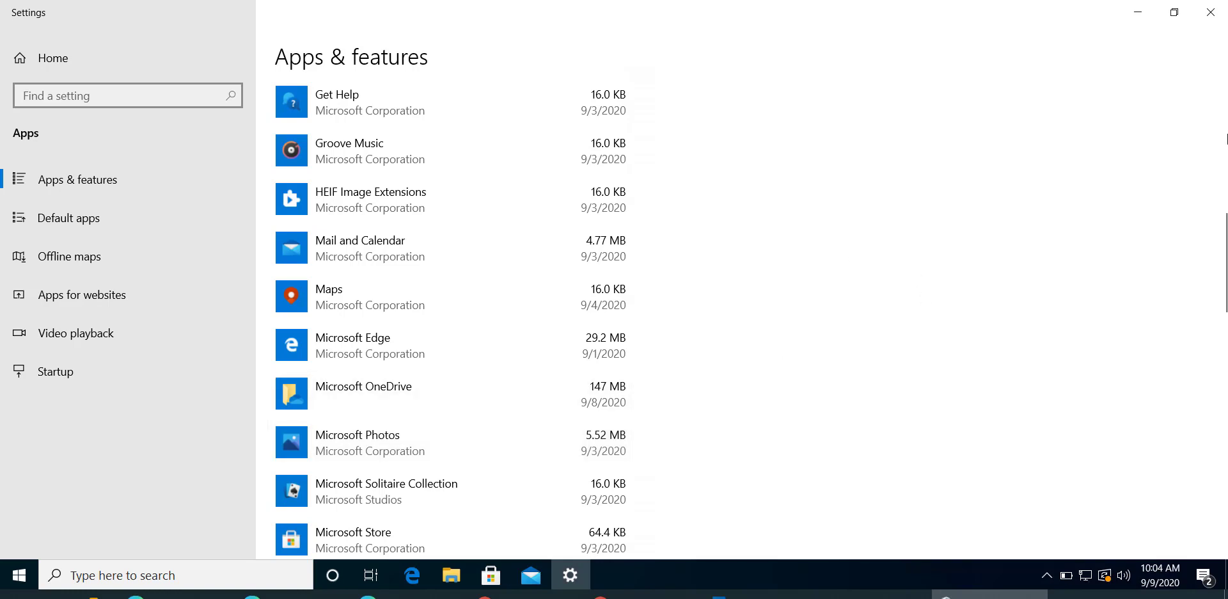
Look through the rest of the installed apps, view the Startup apps settings, and close Settings.
{"action": "left_click", "coordinate": [1219, 121]}
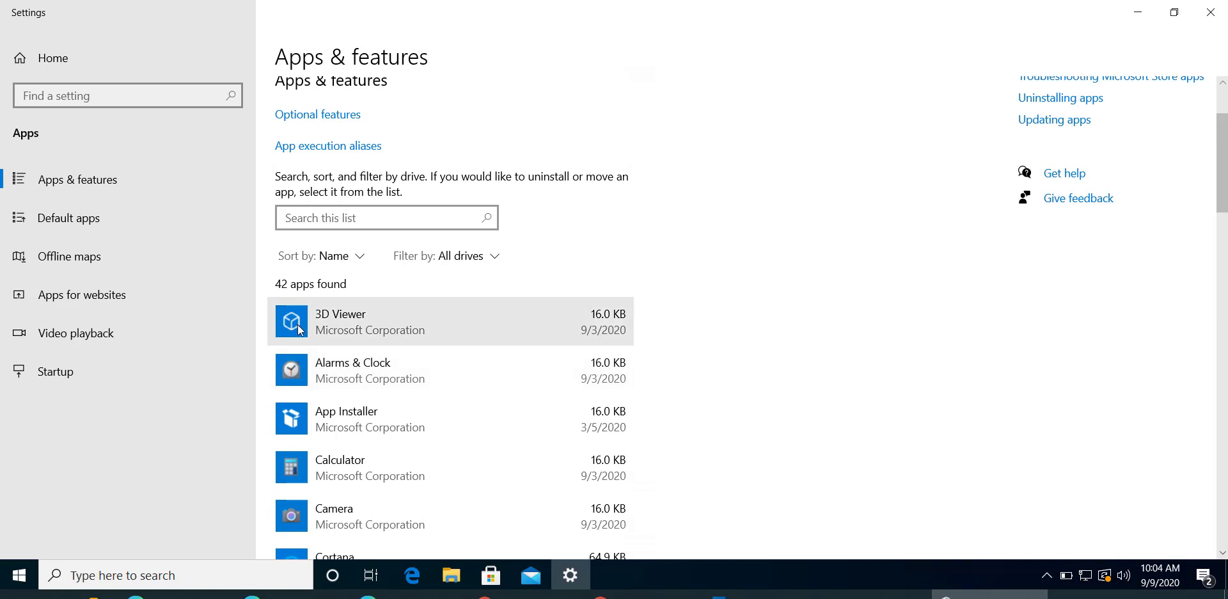
{"action": "left_click", "coordinate": [1224, 267]}
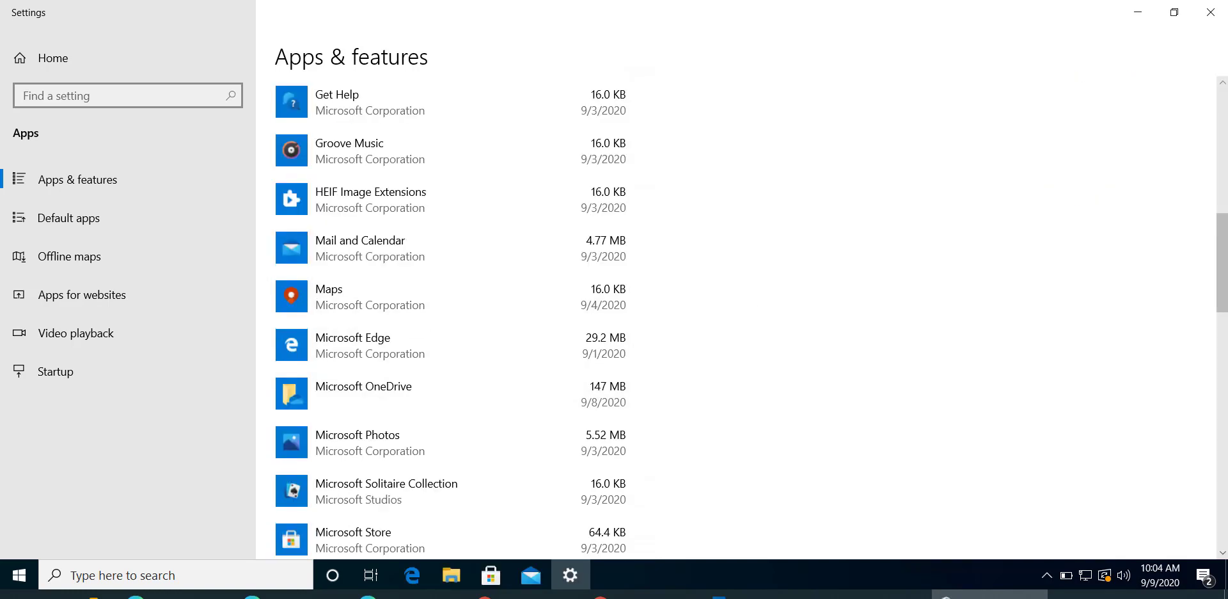
{"action": "left_click_drag", "start_coordinate": [1224, 267], "coordinate": [1225, 476]}
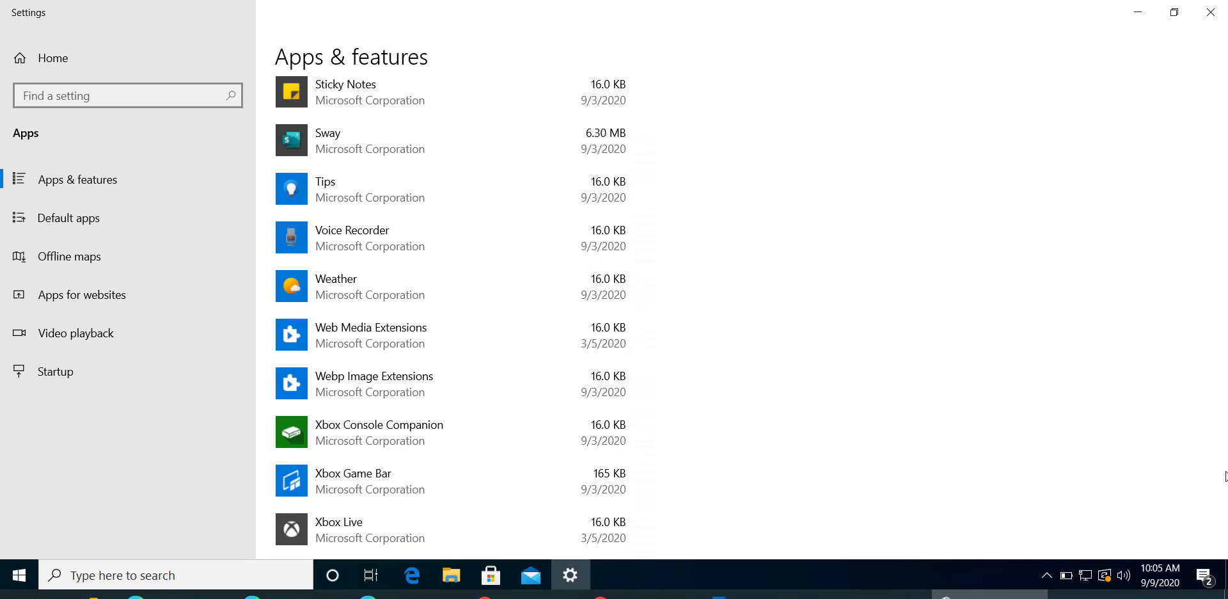
{"action": "left_click", "coordinate": [102, 369]}
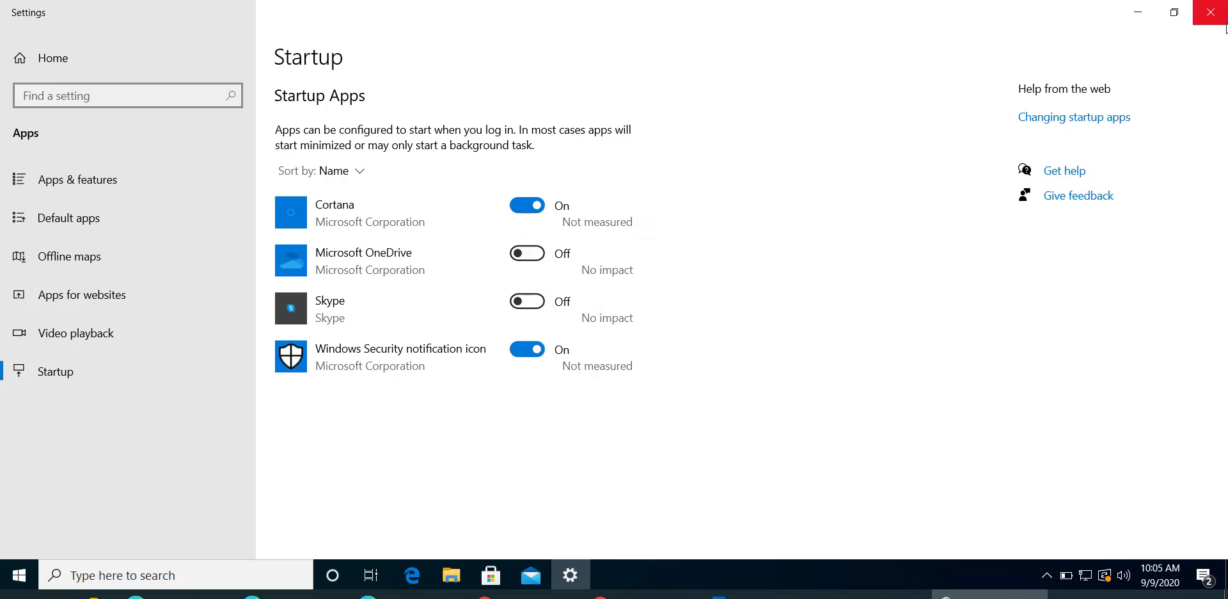
{"action": "left_click", "coordinate": [1223, 24]}
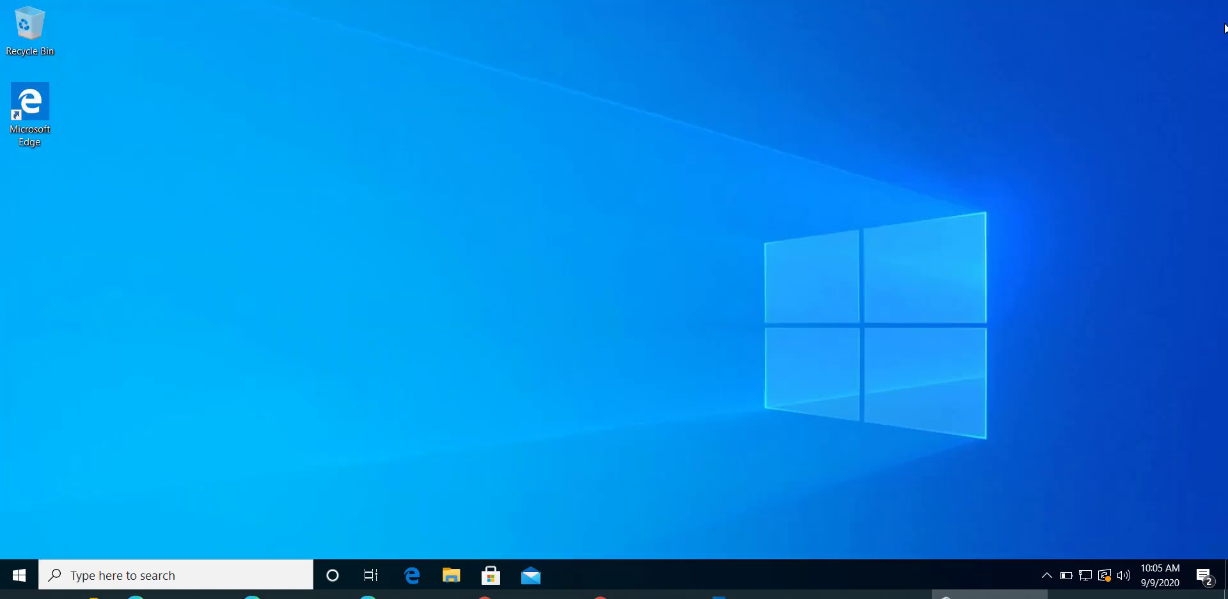